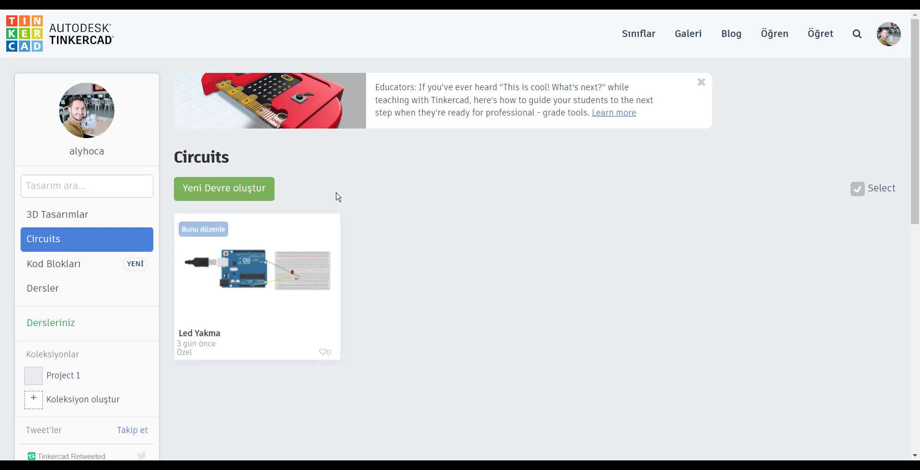
Create a new circuit and rename it "Trafik Lambası"
left_click(232, 187)
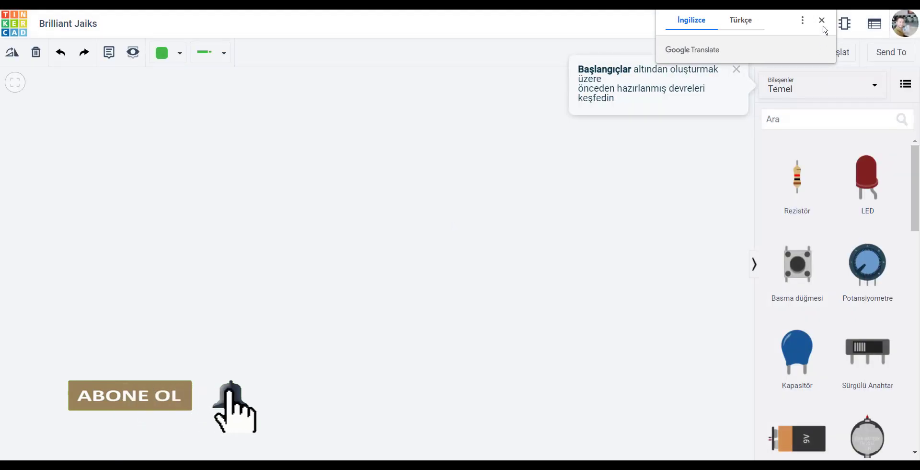
left_click(822, 20)
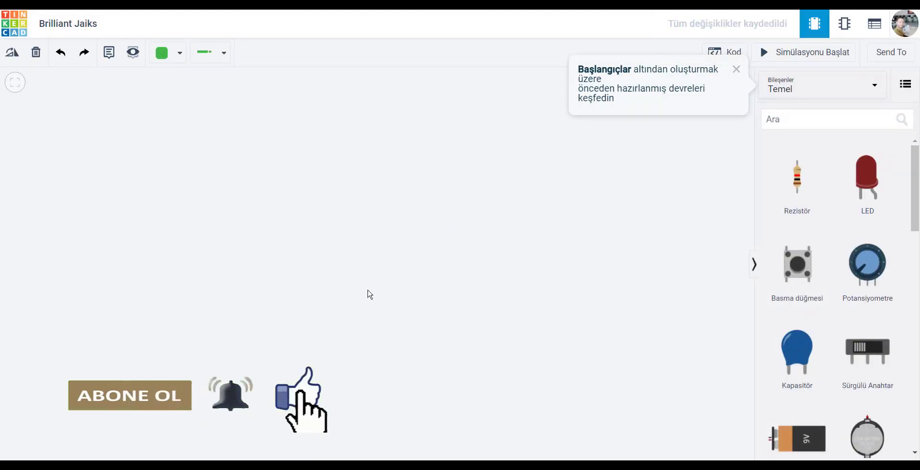
left_click(54, 25)
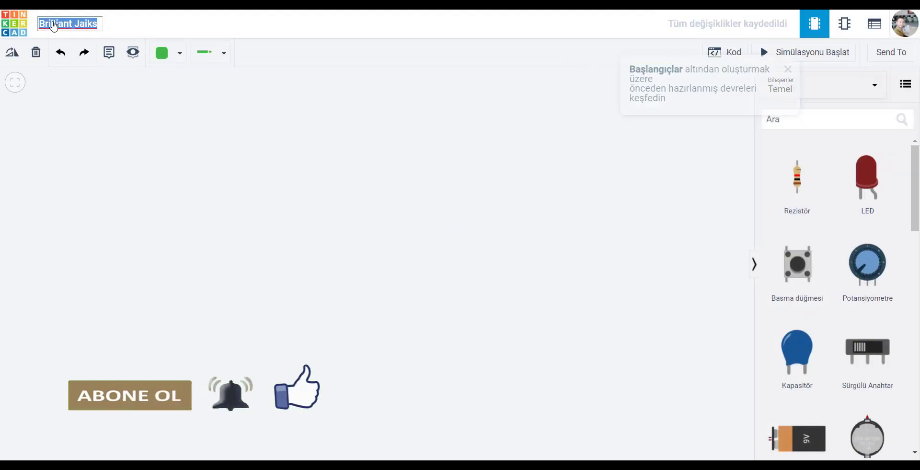
key("BackSpace")
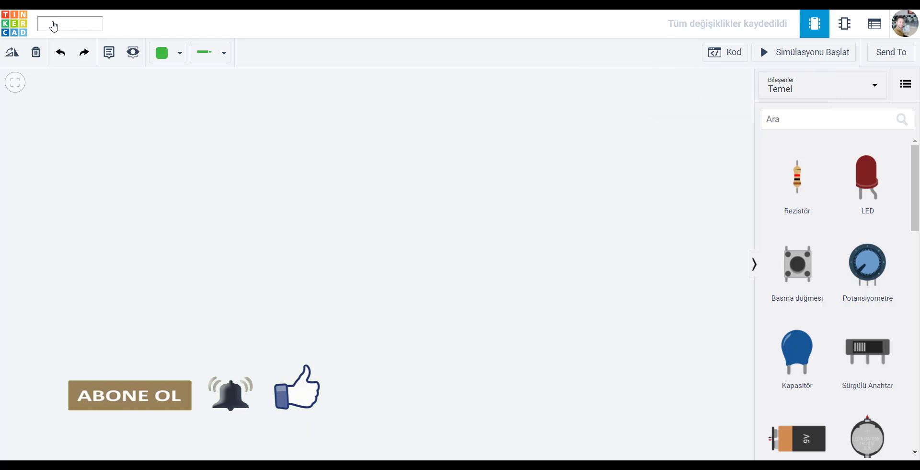
type("Tra")
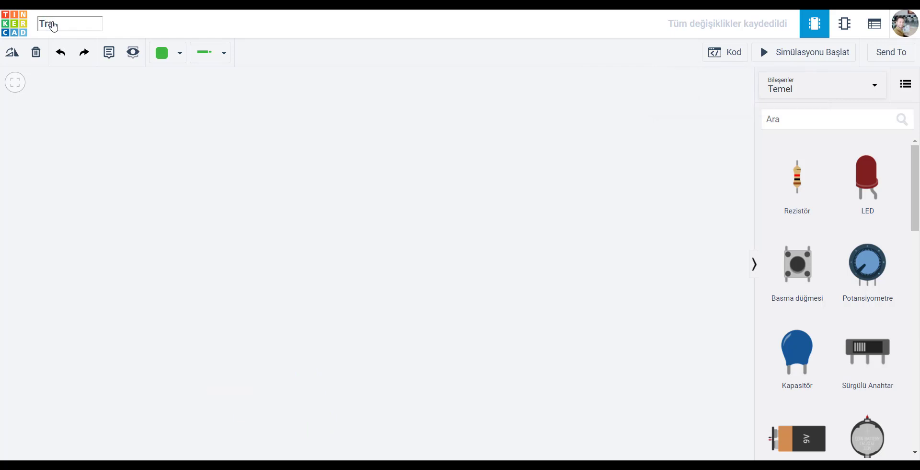
type("fik Lambası")
key("Return")
Add an Arduino Uno R3 to the workspace and place a small breadboard (Deneysel Devre Küçük) directly to its right
scroll(853, 320, "down", 1)
scroll(854, 320, "down", 3)
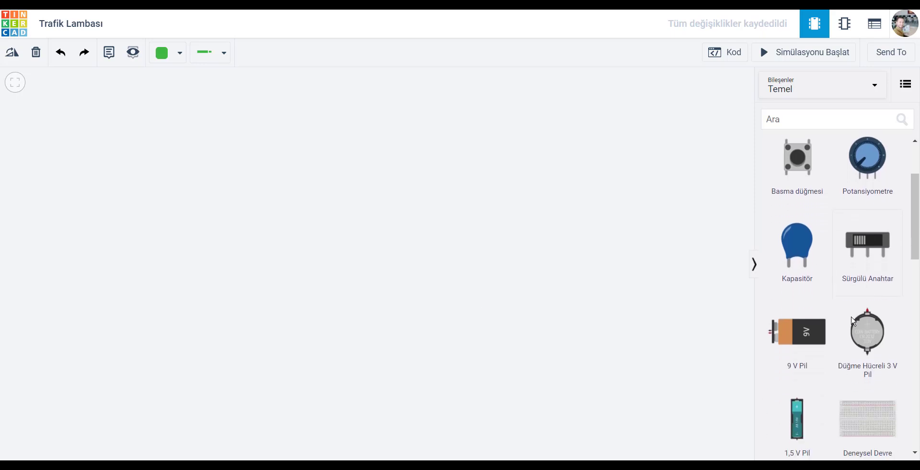
left_click_drag(880, 429, 227, 227)
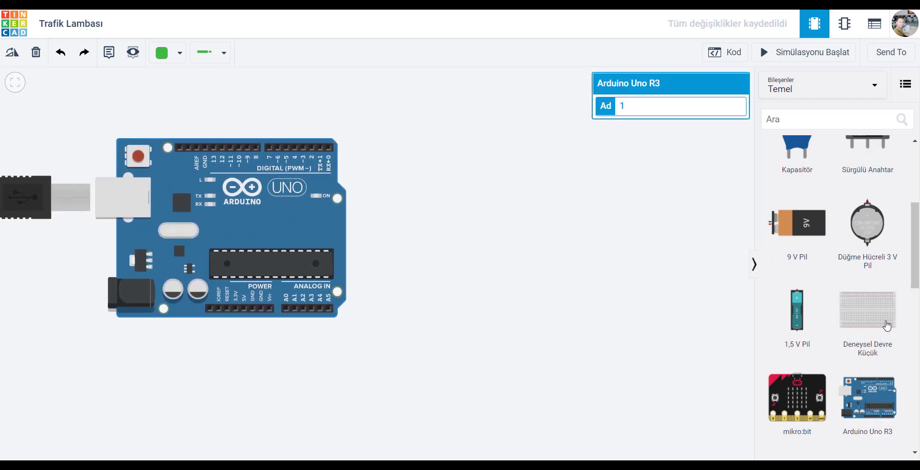
left_click_drag(515, 217, 498, 229)
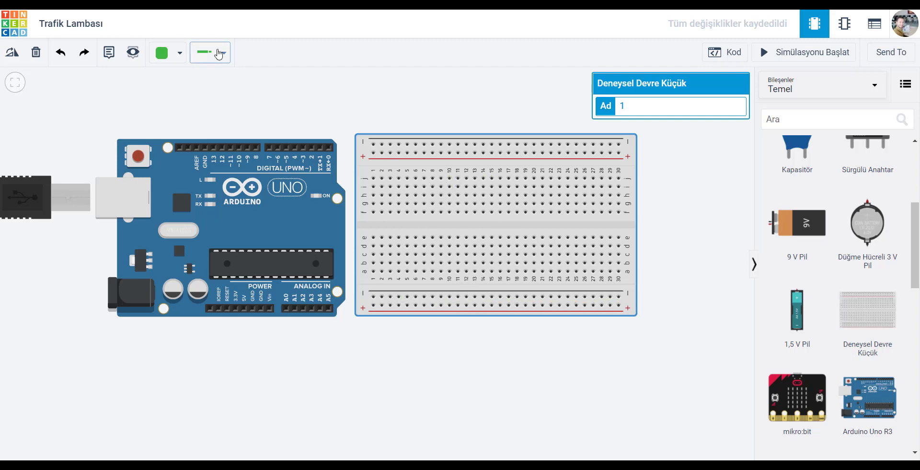
Rotate the breadboard by 90 degrees so its numbered rows run from top to bottom
left_click(13, 54)
left_click(13, 54)
left_click(12, 54)
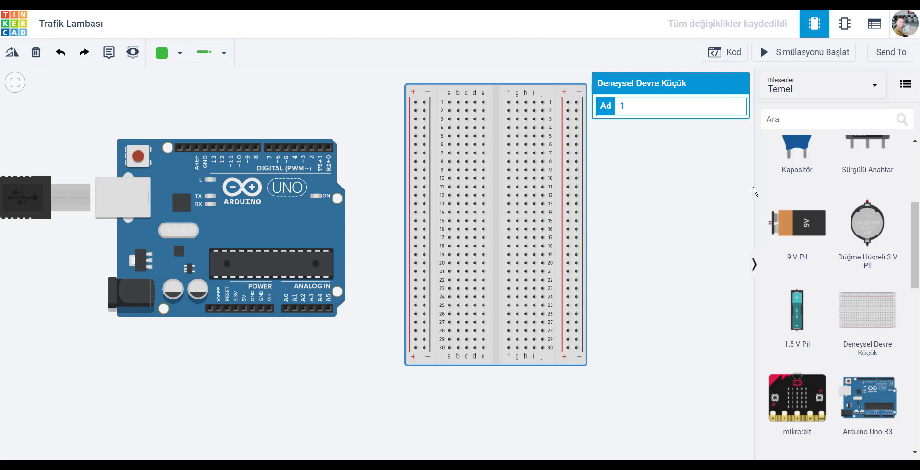
left_click(675, 221)
Place a red LED on the breadboard with its anode in hole f1 and a resistor in column g from row 1 to 5
scroll(868, 209, "up", 3)
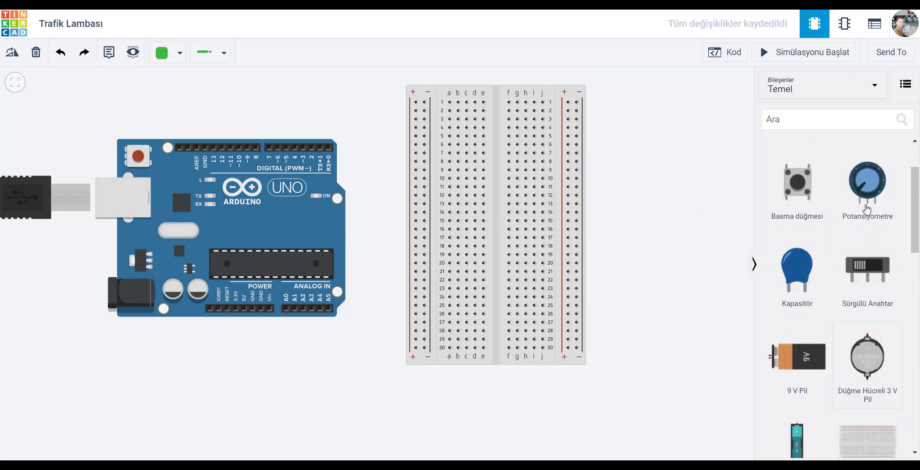
scroll(867, 210, "up", 2)
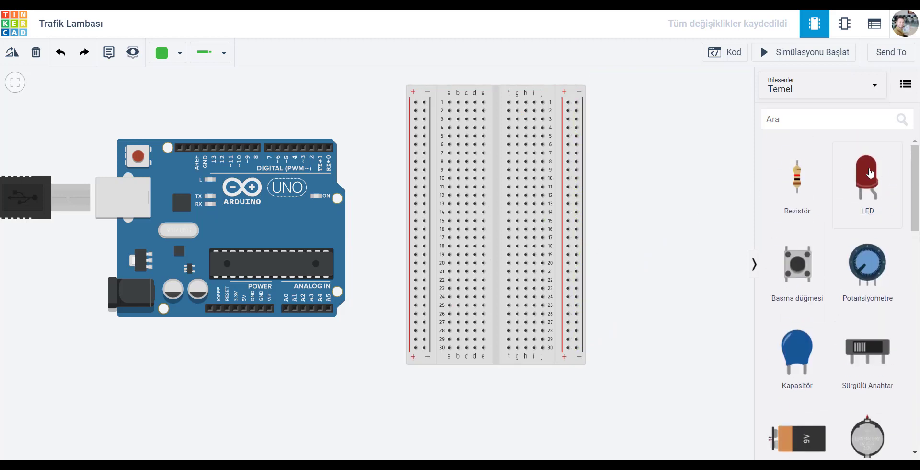
left_click_drag(870, 173, 506, 103)
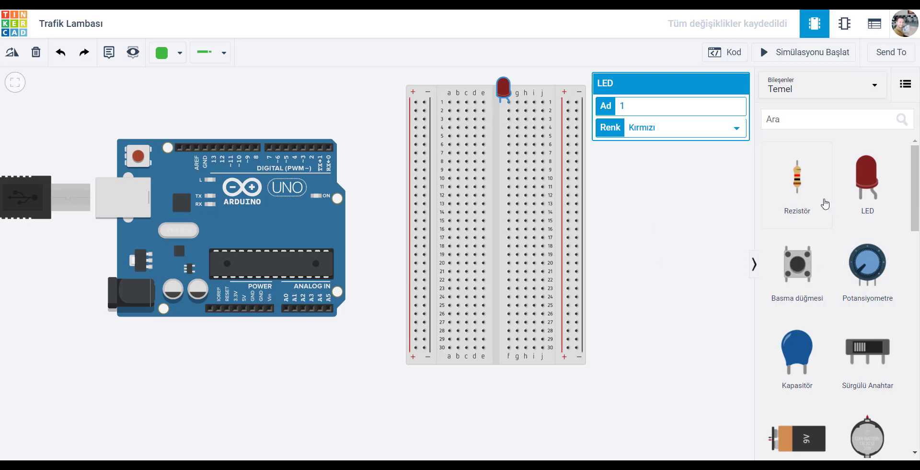
left_click_drag(797, 185, 521, 124)
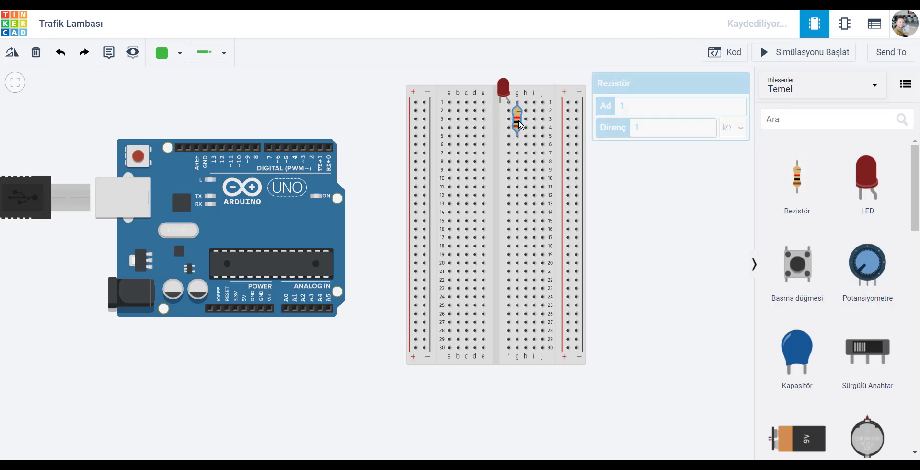
left_click(659, 235)
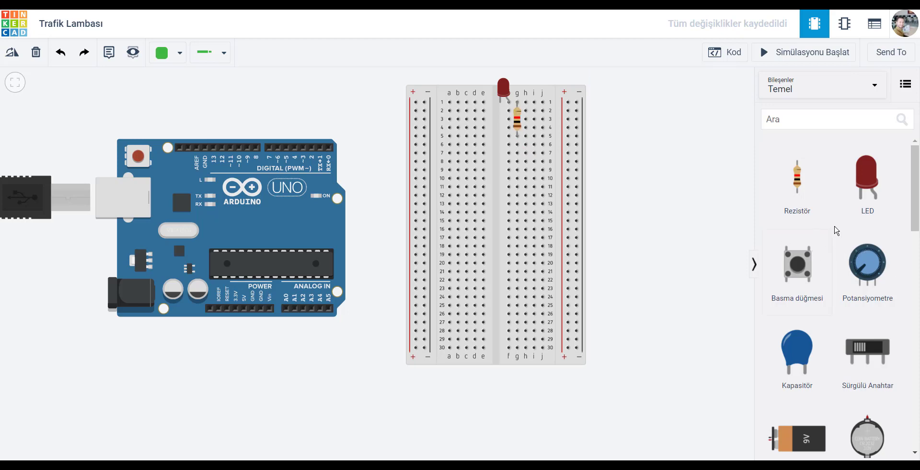
Add a second LED with its anode in f7, coloured Sarı, and a resistor in column g from row 7 to 11
left_click_drag(866, 173, 513, 159)
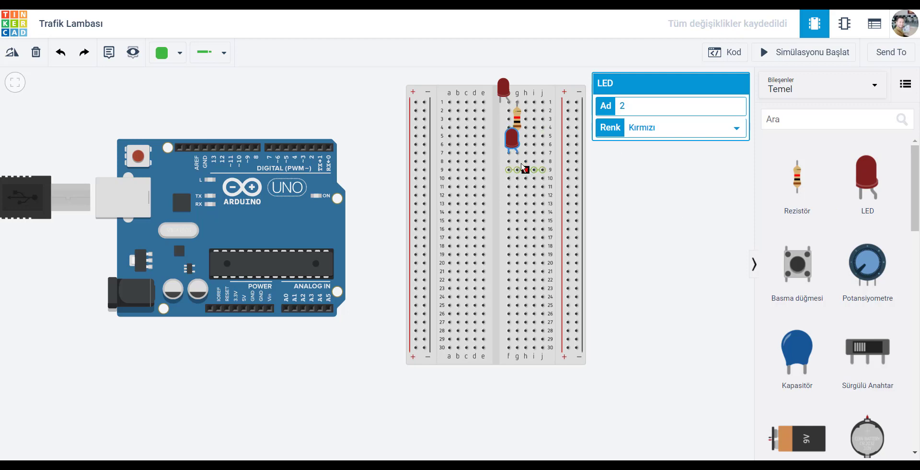
left_click_drag(511, 140, 502, 145)
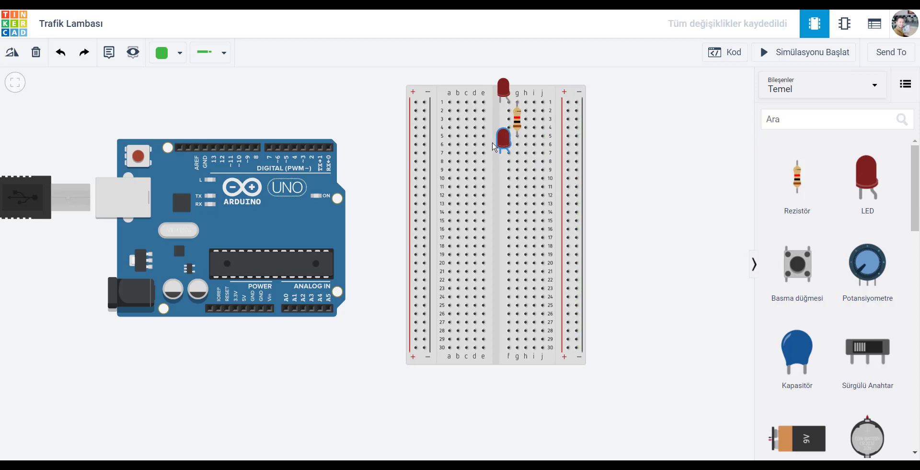
left_click(684, 163)
left_click(501, 142)
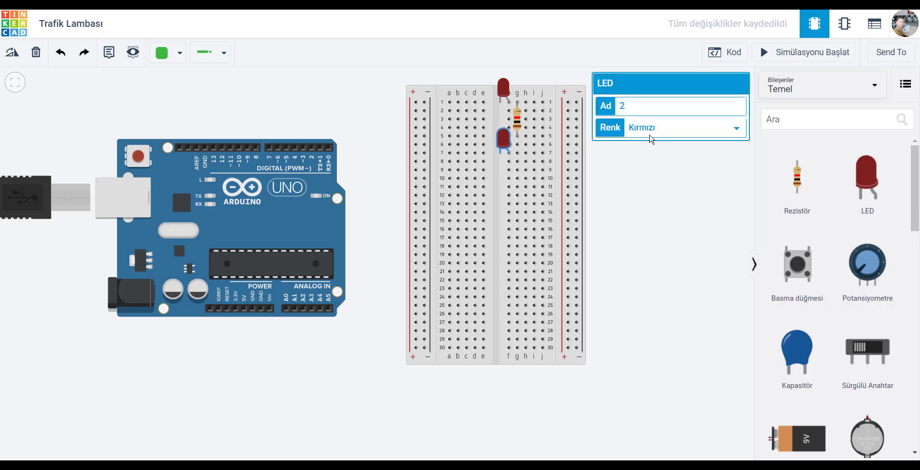
left_click(653, 134)
left_click(652, 153)
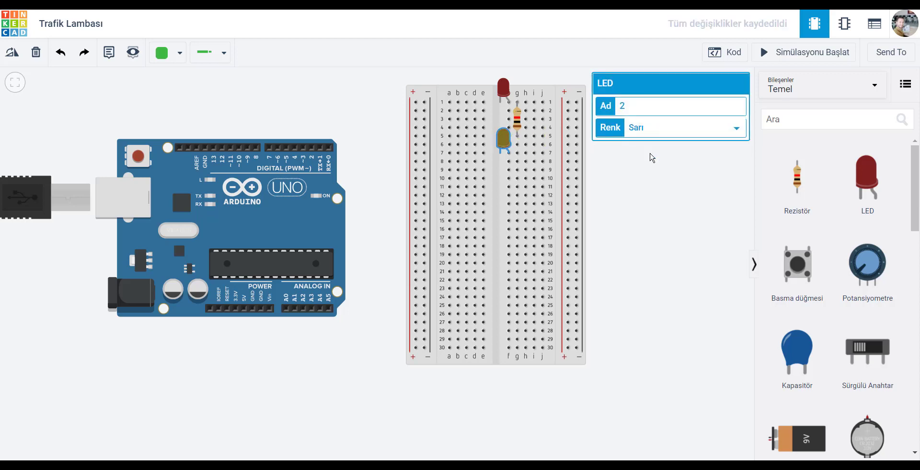
left_click(651, 157)
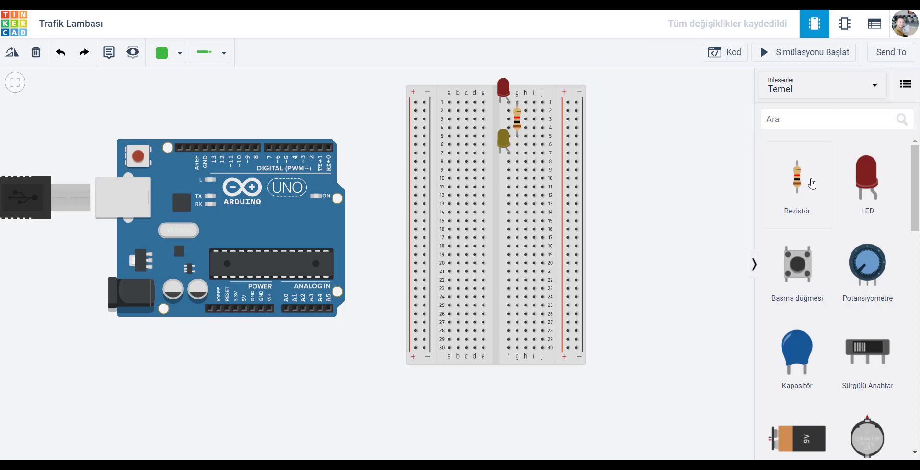
left_click_drag(799, 182, 521, 178)
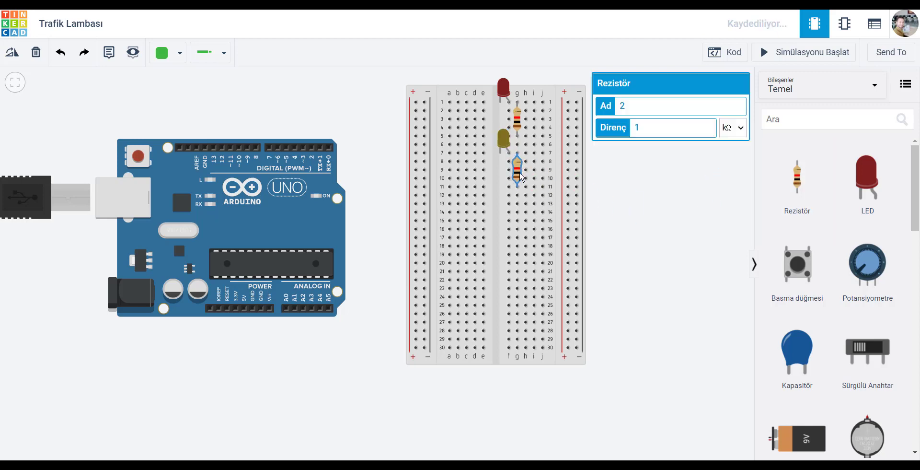
left_click(644, 234)
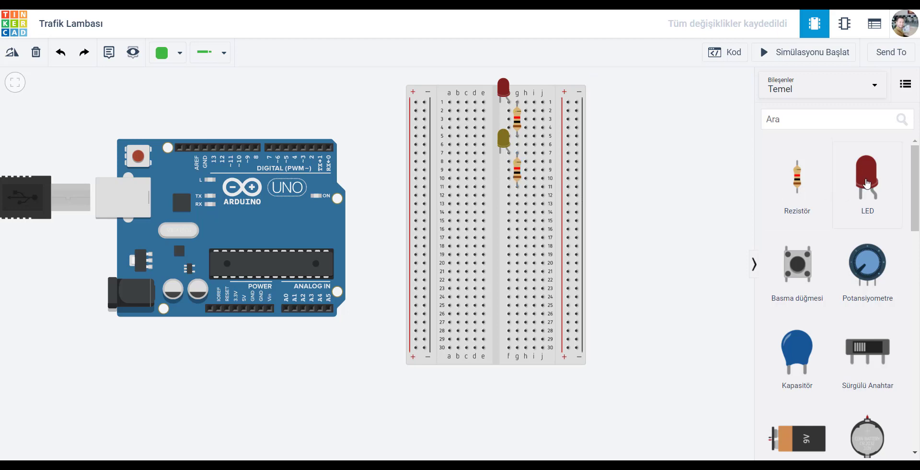
Add a third LED with its anode in f13, coloured Yeşil, and a resistor in column g from row 13 to 17
left_click_drag(865, 185, 509, 208)
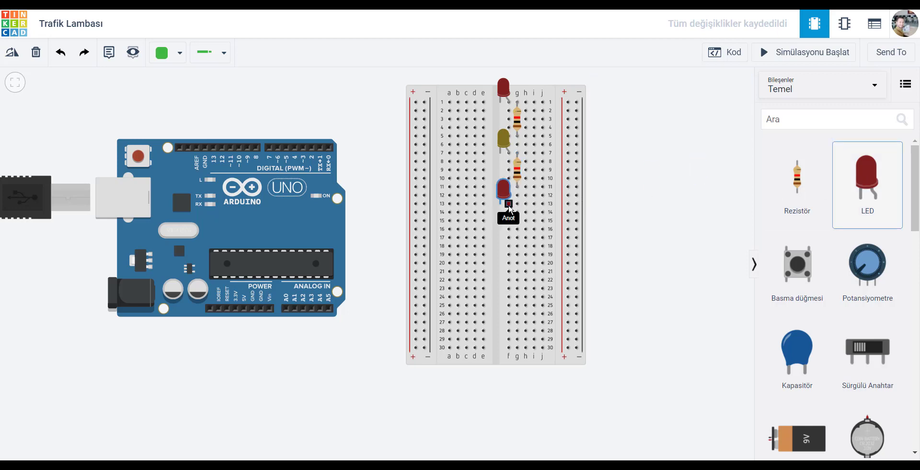
left_click(632, 224)
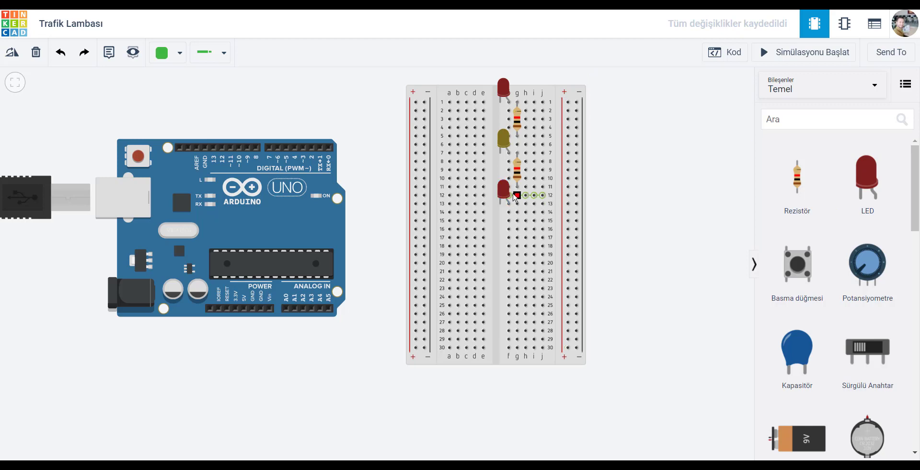
left_click(498, 195)
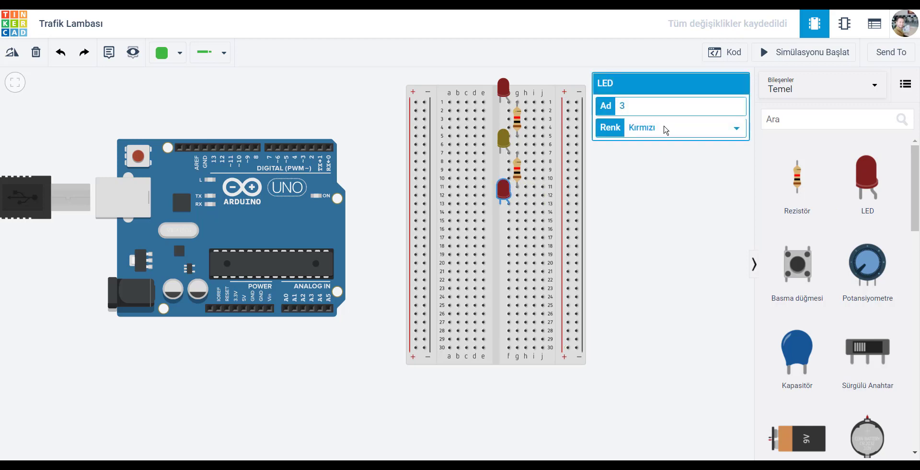
left_click(664, 128)
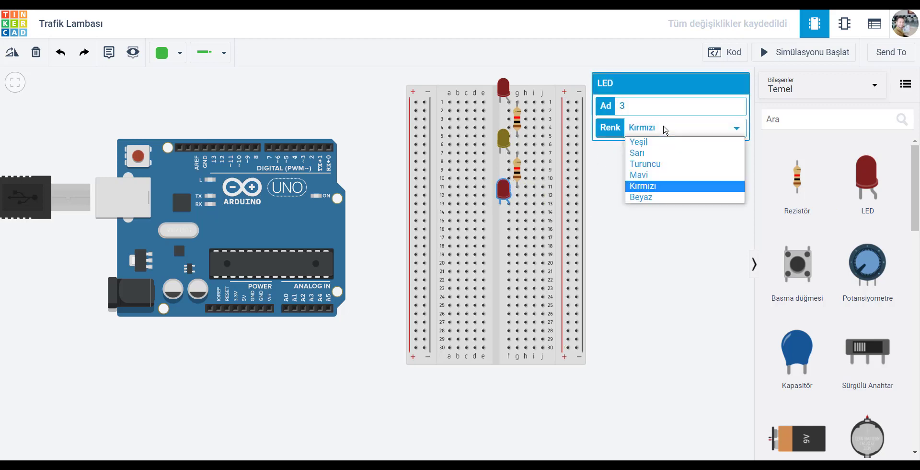
left_click(645, 144)
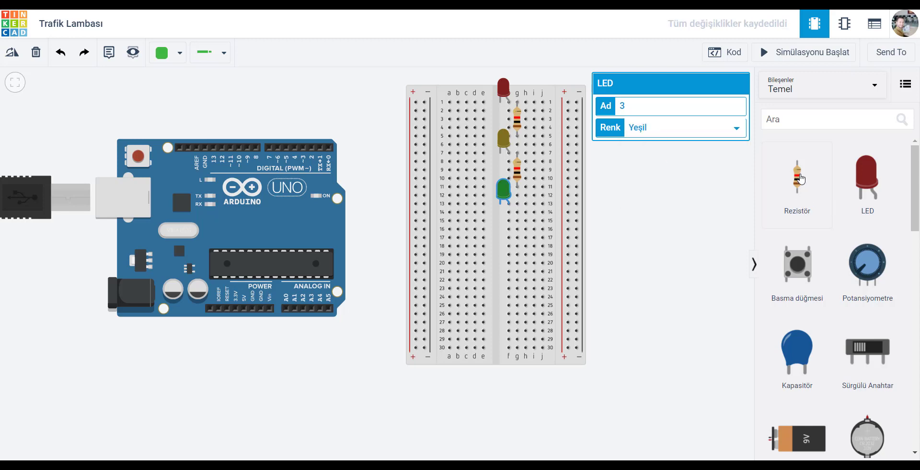
left_click_drag(798, 177, 520, 226)
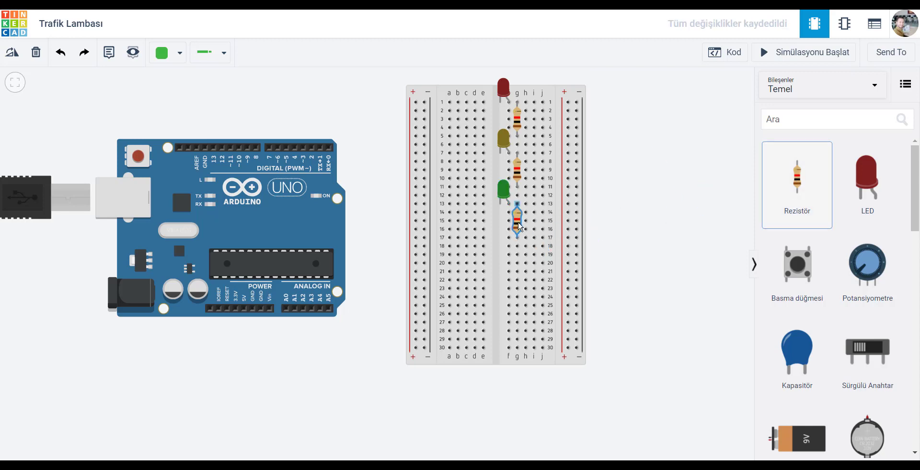
left_click(678, 251)
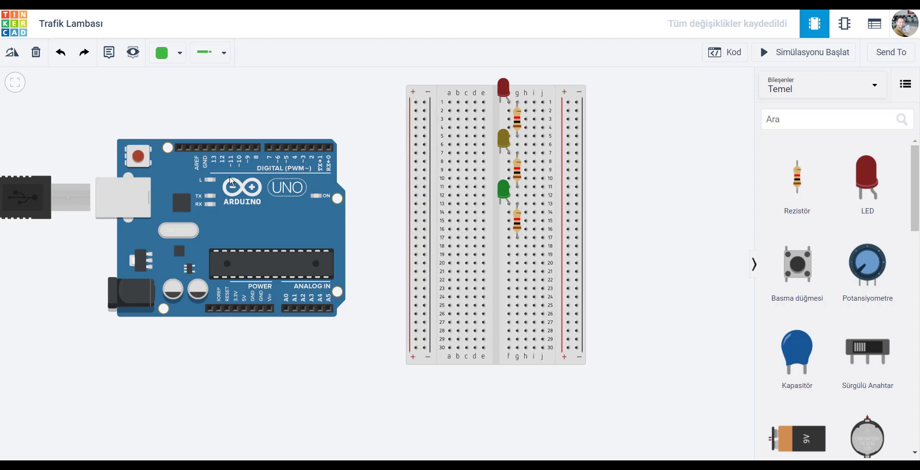
Wire the Arduino's upper GND pin to the breadboard's left negative rail at row 1 and colour the wire black
left_click(205, 147)
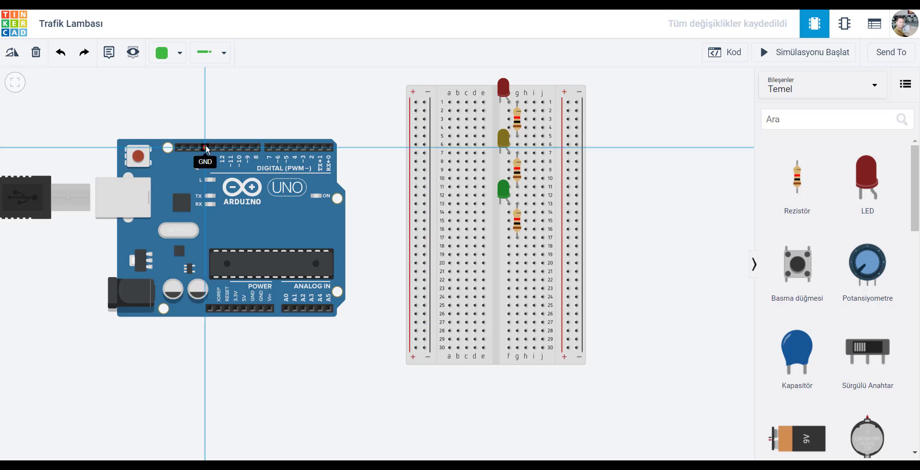
left_click(206, 101)
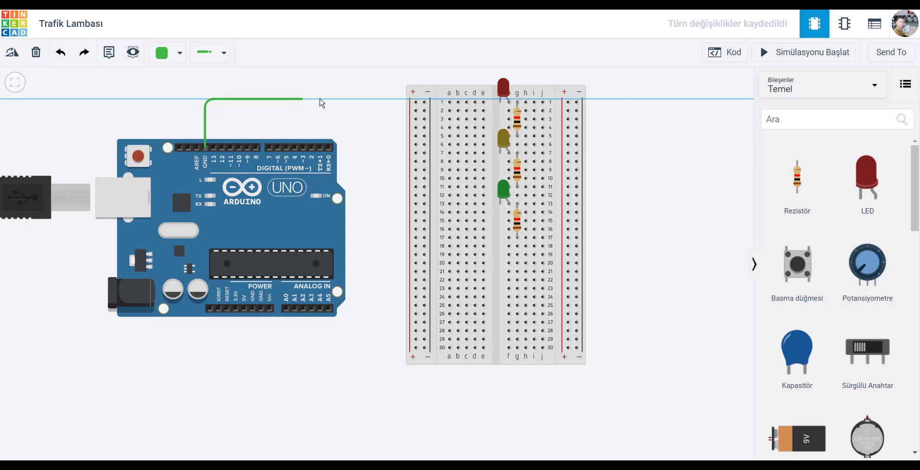
left_click(425, 102)
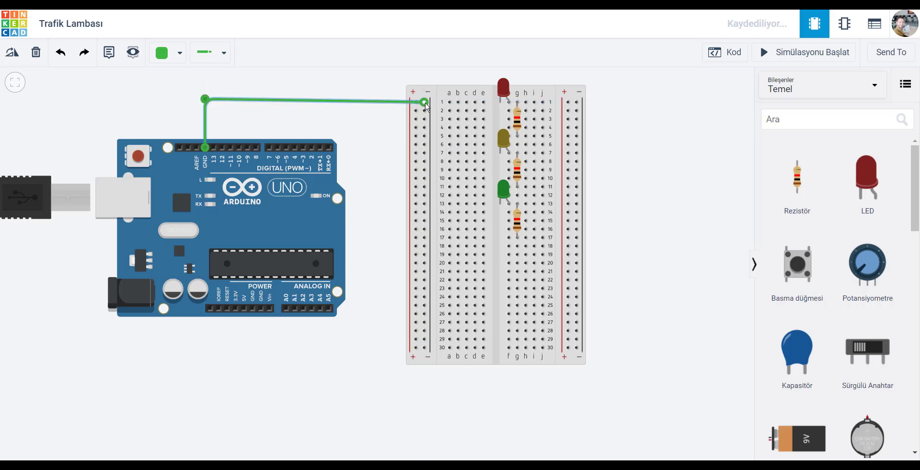
left_click(179, 53)
left_click(182, 92)
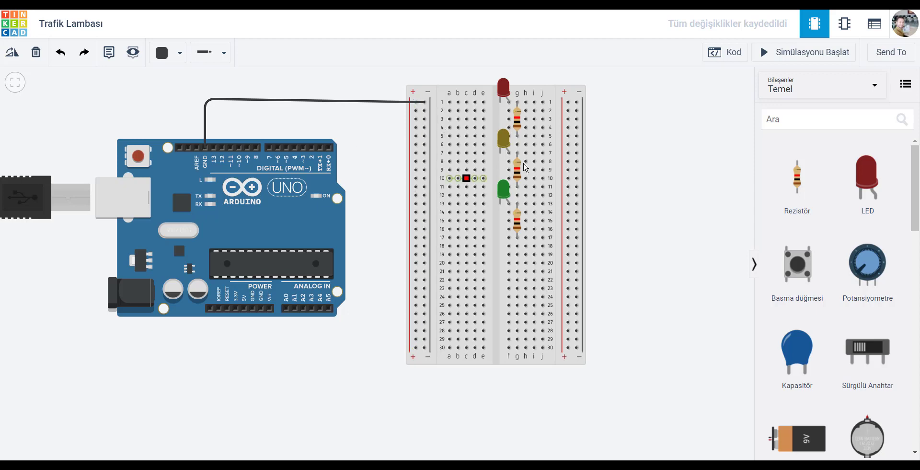
Connect the red LED's cathode to the breadboard's left negative rail at row 2 with a black wire
left_click(500, 104)
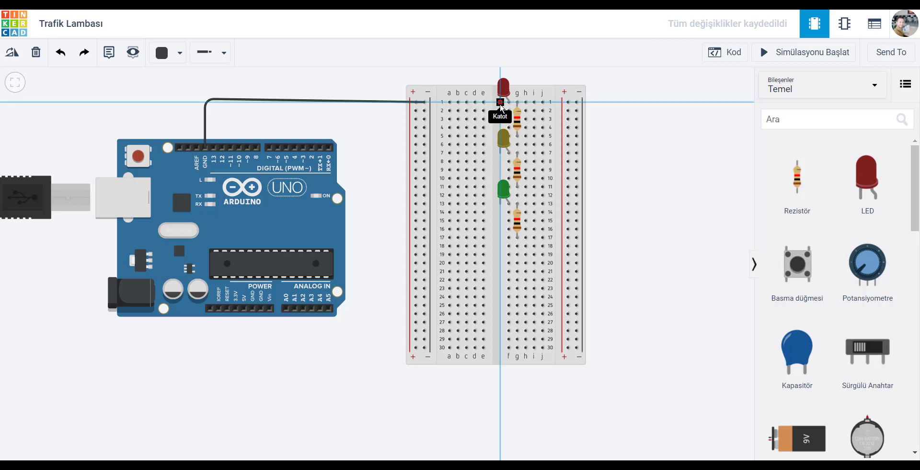
left_click(424, 110)
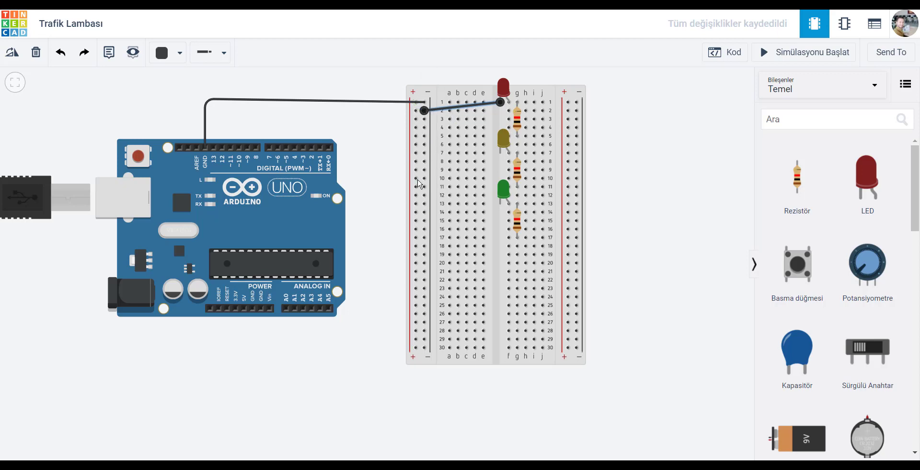
left_click(694, 178)
Connect the yellow and green LEDs' cathodes to the breadboard's left negative rail at rows 7 and 13 with black wires
left_click(500, 153)
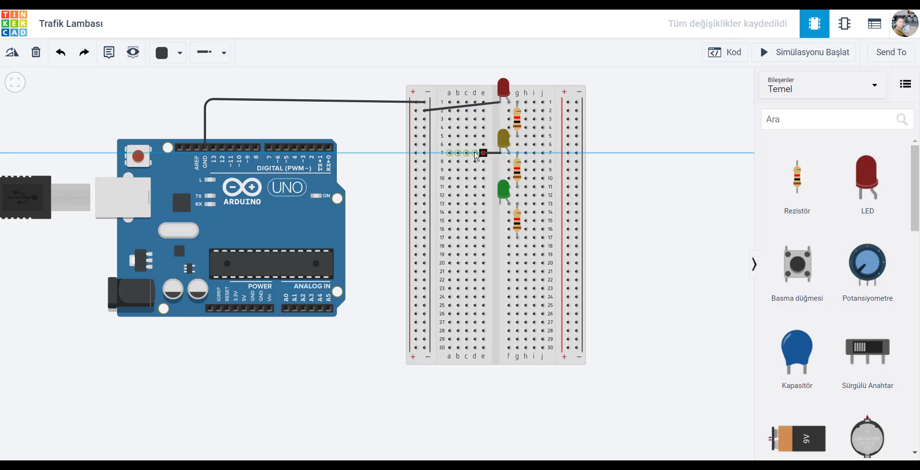
left_click(424, 153)
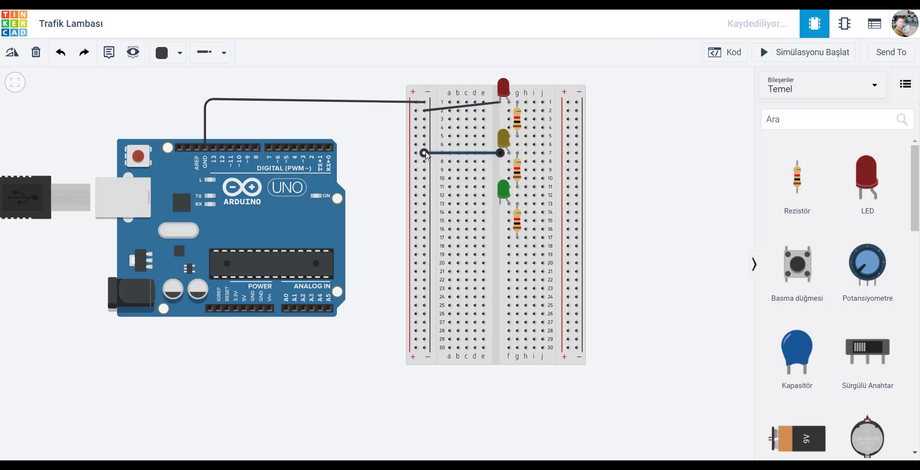
left_click(500, 204)
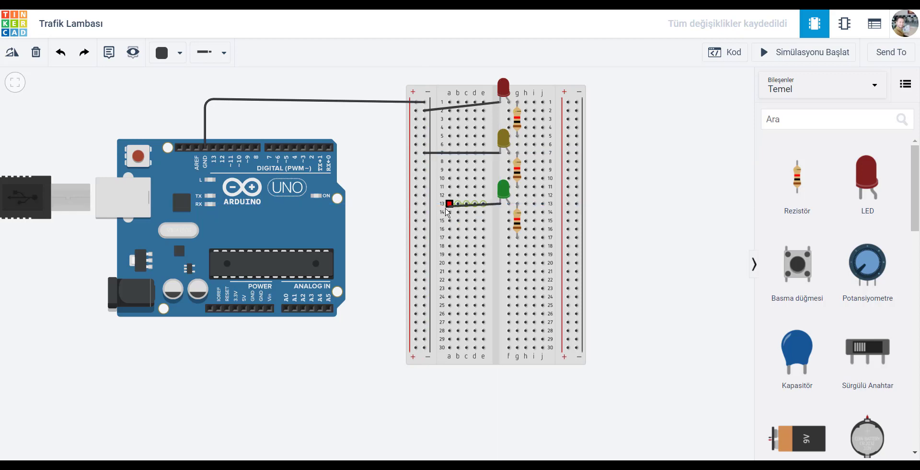
left_click(424, 205)
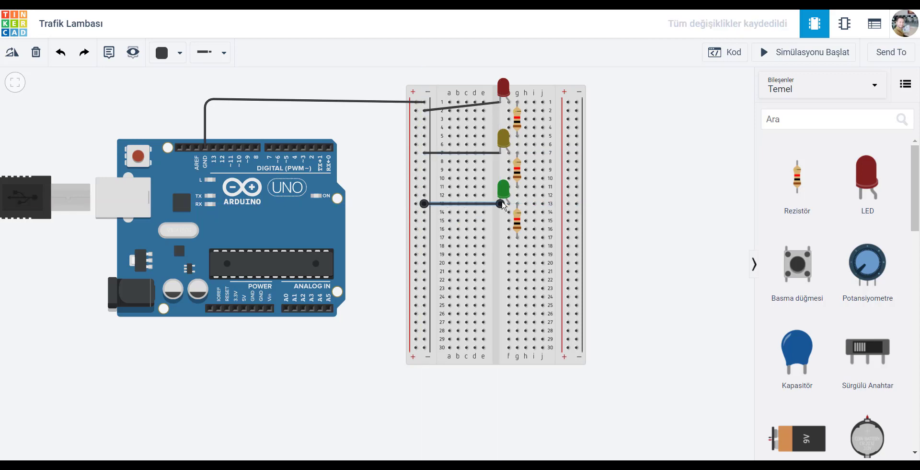
left_click(650, 191)
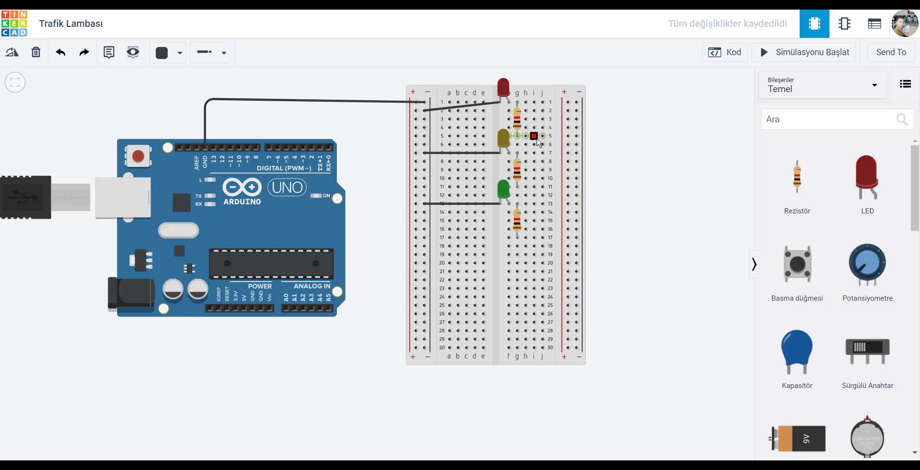
Wire the red LED's resistor from breadboard hole f5 to Arduino pin 2 and colour the wire Kırmızı
left_click(511, 136)
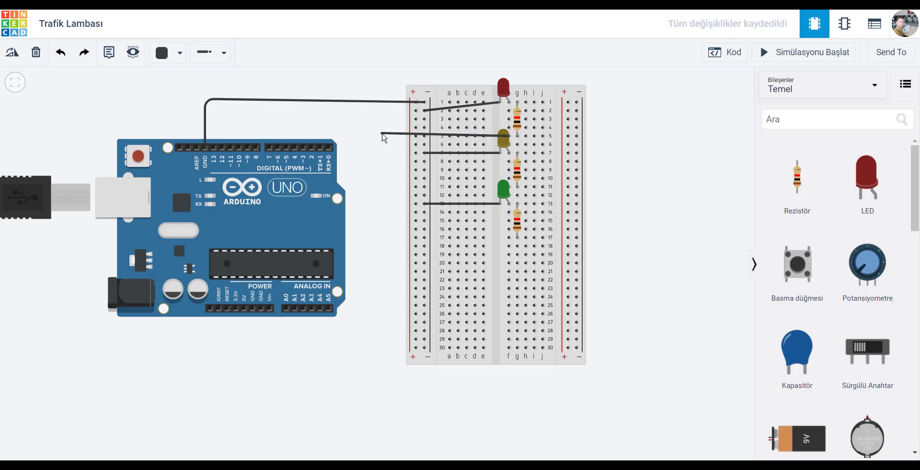
left_click(313, 146)
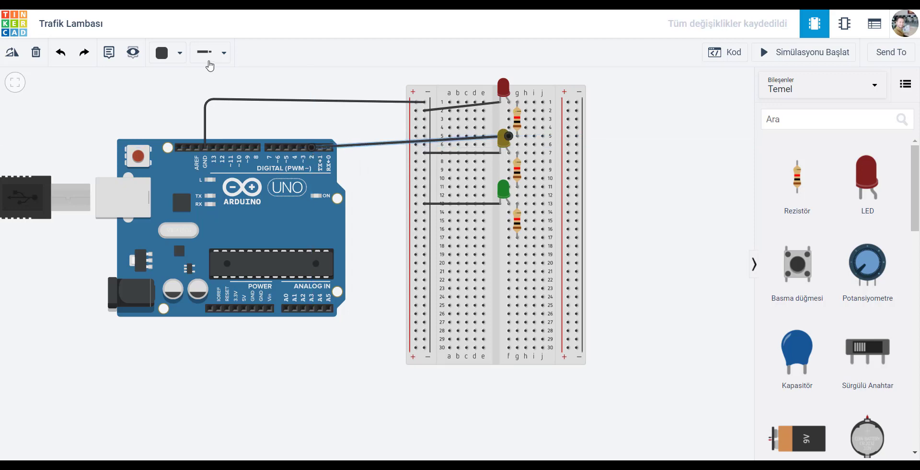
left_click(179, 53)
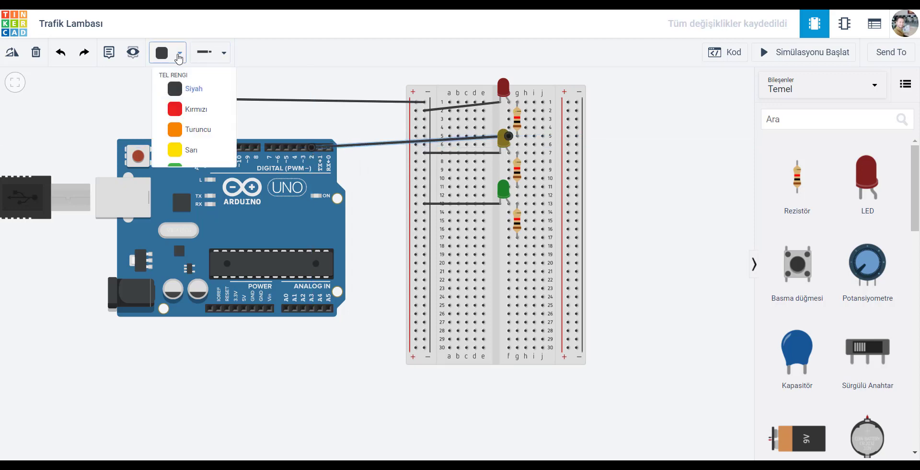
left_click(195, 112)
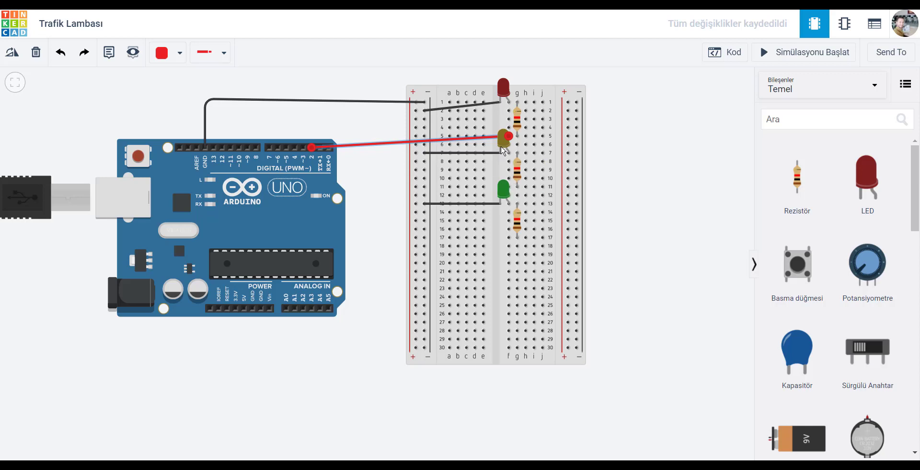
Wire the yellow LED's resistor from breadboard hole f11 to Arduino pin 4 and colour the wire Sarı
left_click(510, 186)
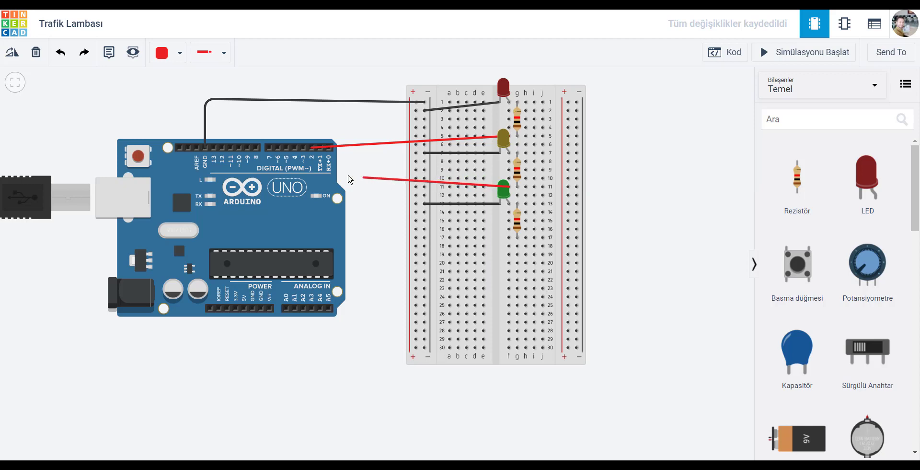
left_click(294, 150)
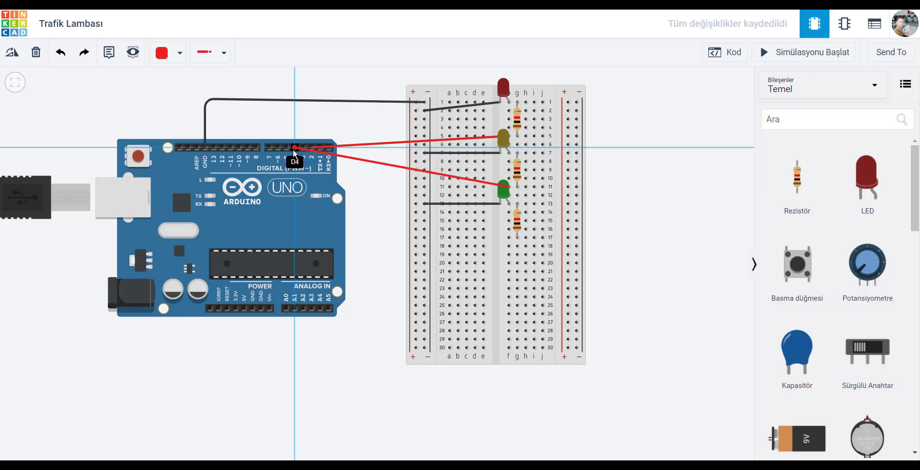
left_click(170, 63)
left_click(184, 152)
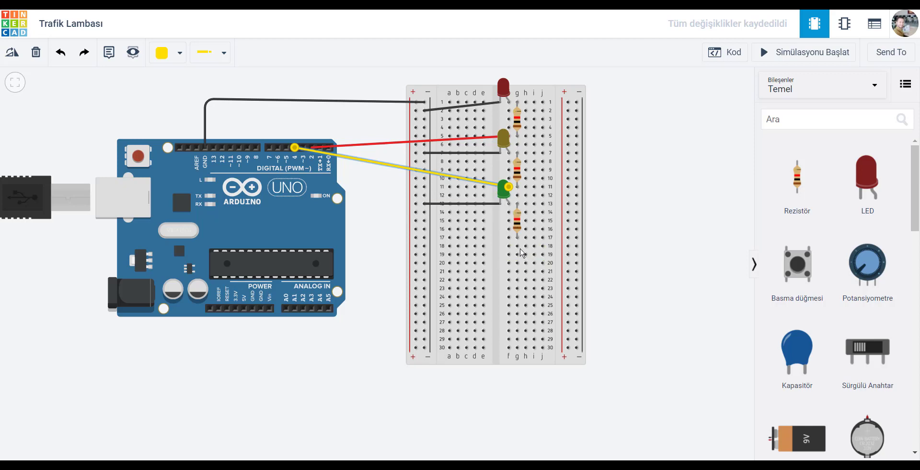
Wire the green LED's resistor from breadboard hole f17 to Arduino pin 6 and colour the wire Yeşil
left_click(510, 237)
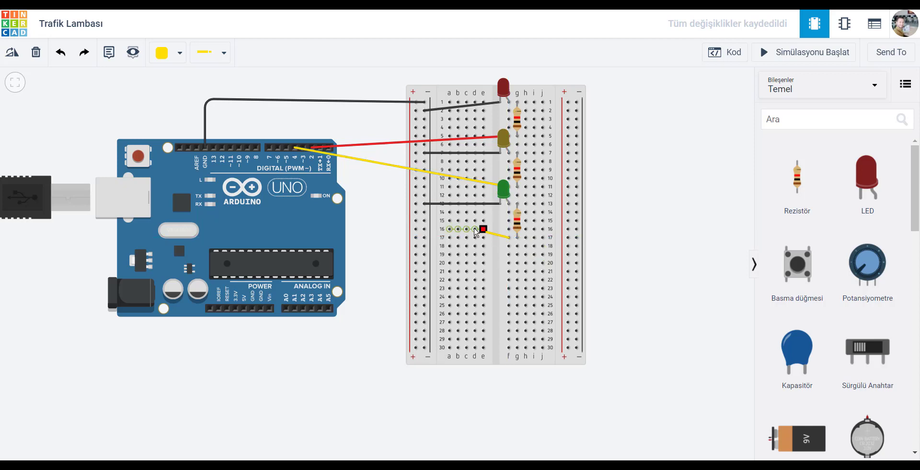
left_click(277, 150)
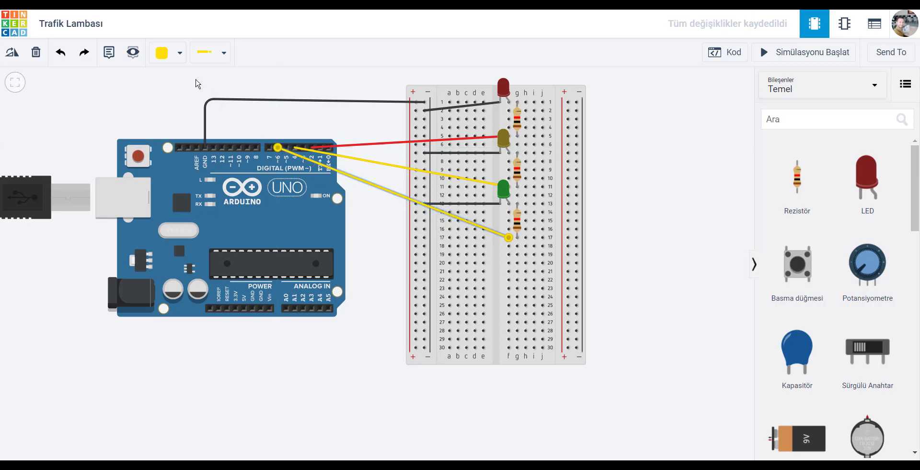
left_click(173, 56)
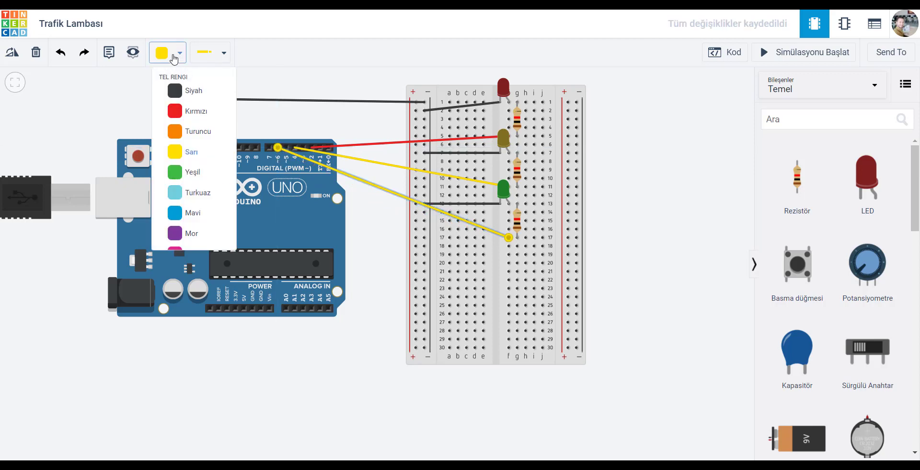
left_click(186, 174)
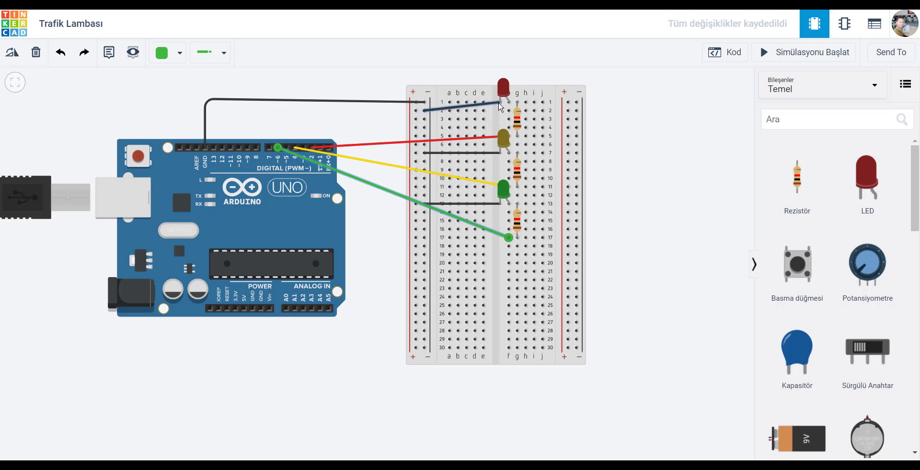
left_click(426, 106)
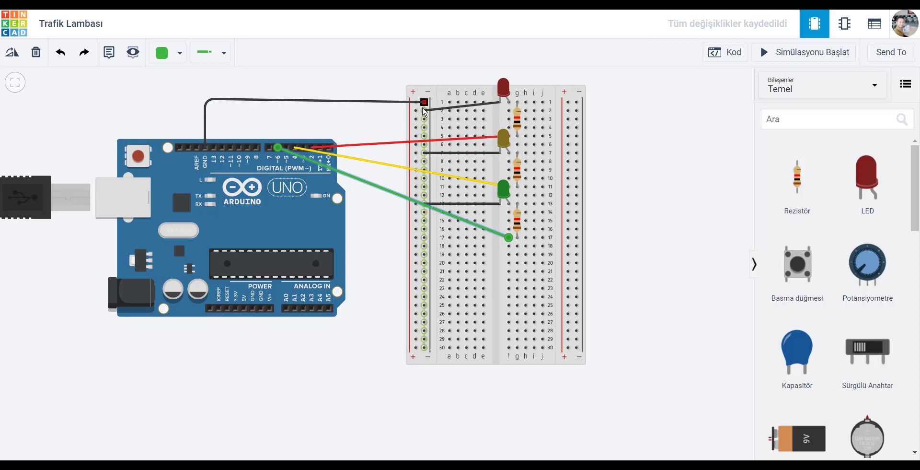
left_click(431, 140)
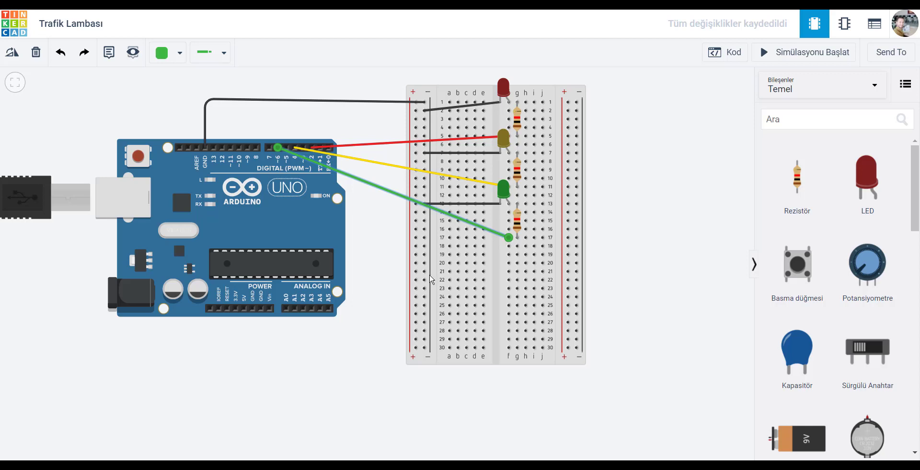
Remove the default blocks from the Arduino's program and switch the code view to Blok + Metin
left_click(726, 54)
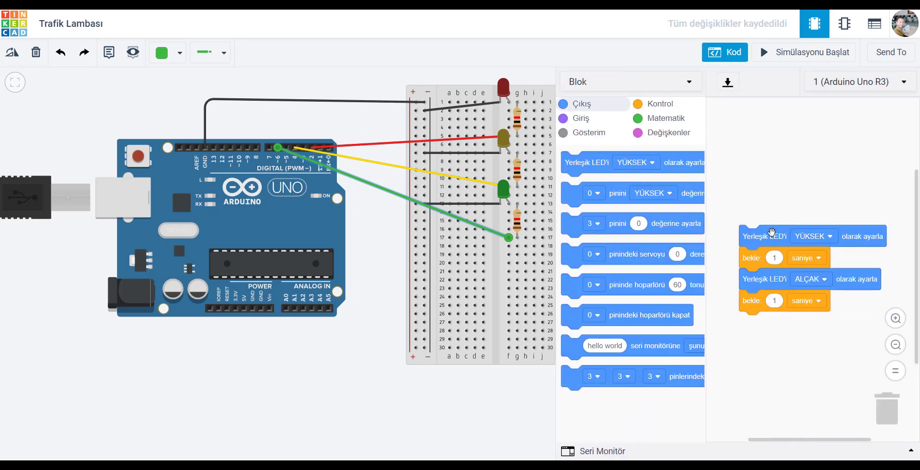
left_click_drag(724, 228, 627, 196)
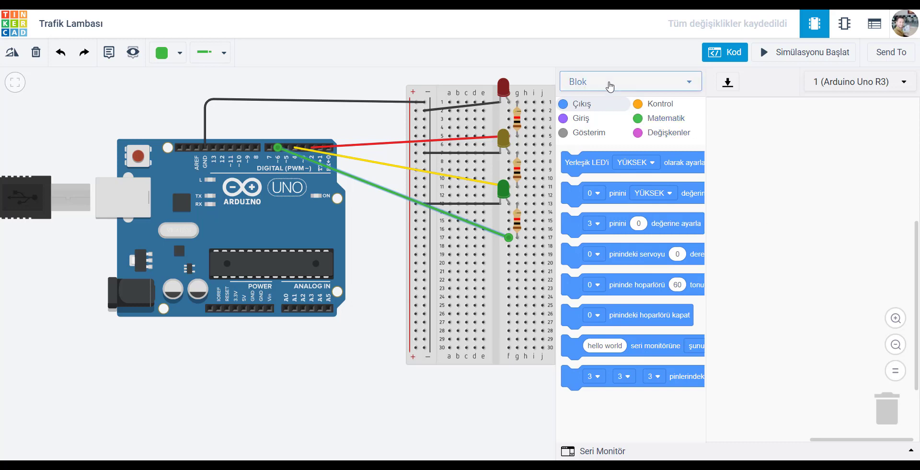
left_click(610, 83)
left_click(597, 120)
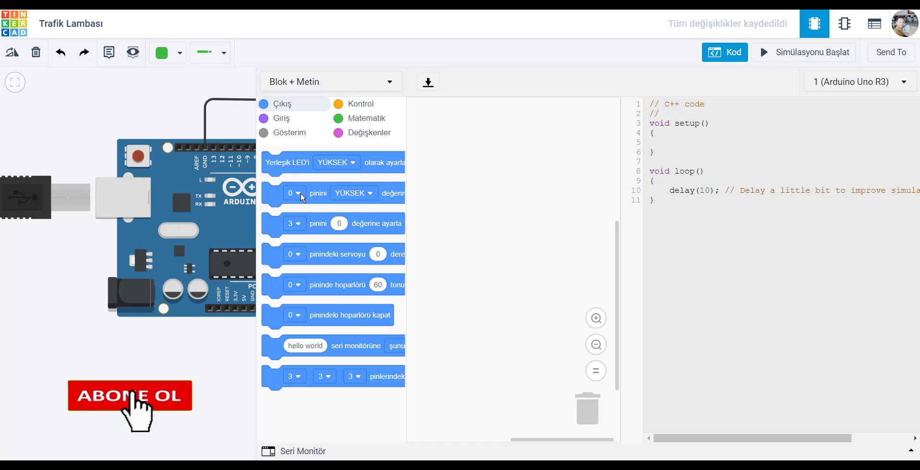
Add an output block to the empty program that sets pin 2 to YÜKSEK
left_click_drag(327, 198, 480, 152)
left_click(455, 148)
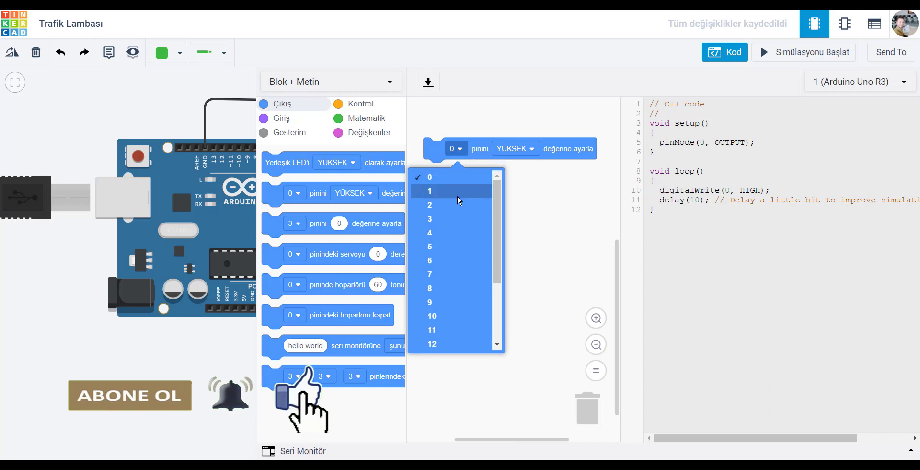
left_click(459, 205)
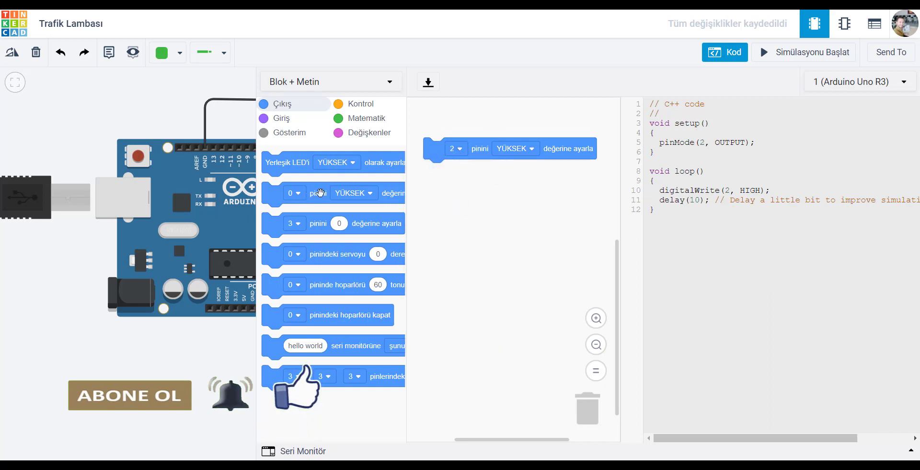
Attach a second output block below the pin 2 block that sets pin 4 to ALÇAK
left_click_drag(330, 189, 474, 171)
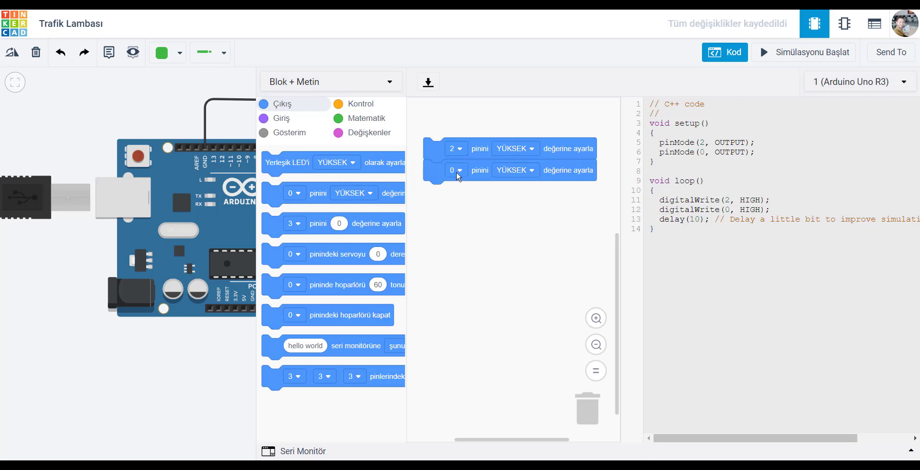
left_click(458, 172)
left_click(448, 253)
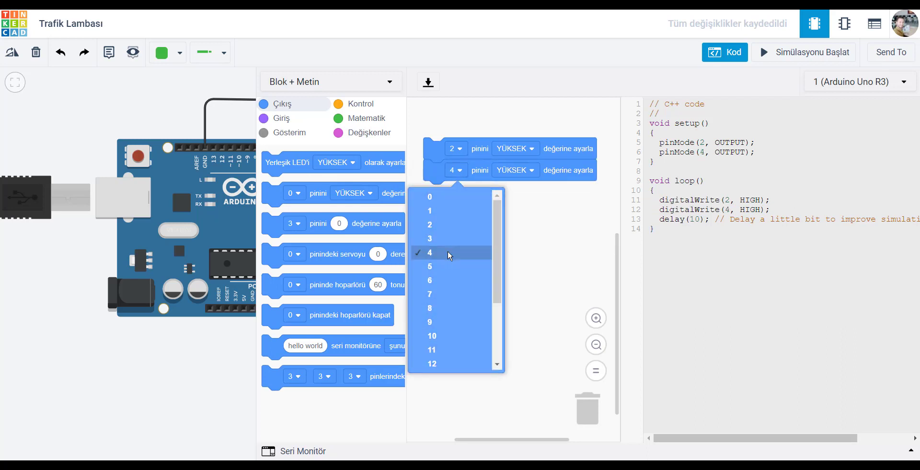
left_click(515, 172)
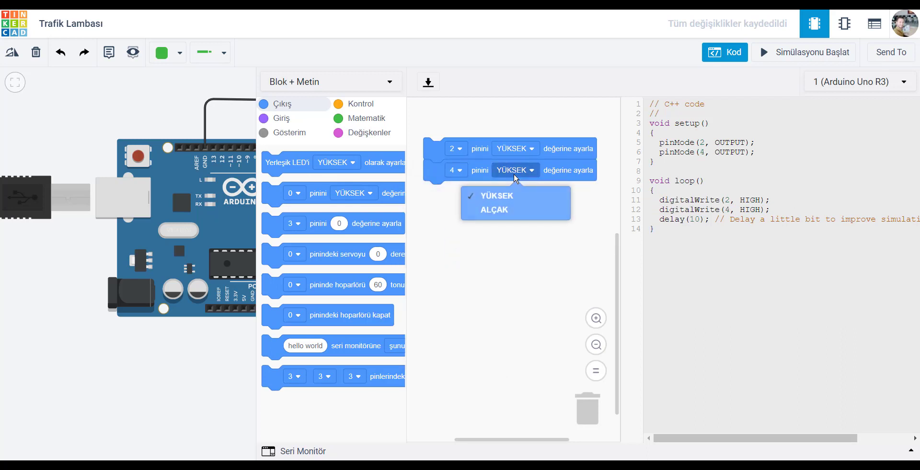
left_click(508, 213)
Attach a third output block below the pin 4 block that sets pin 6 to ALÇAK
left_click_drag(318, 194, 480, 197)
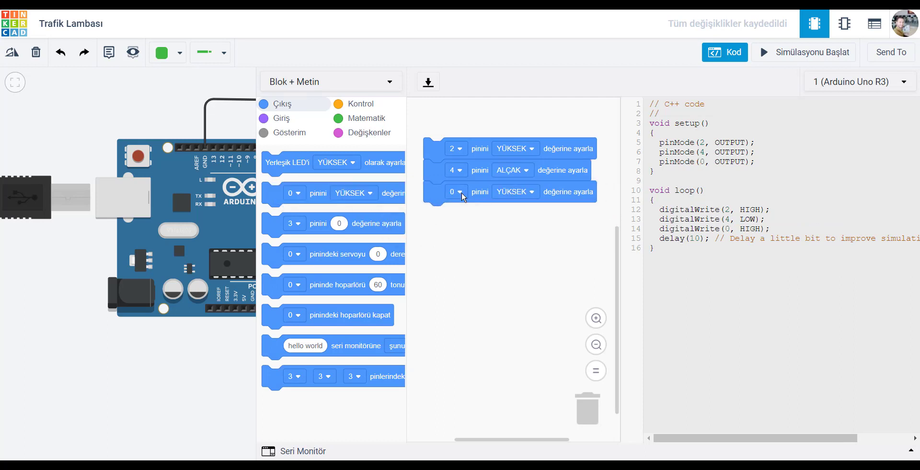
left_click(461, 191)
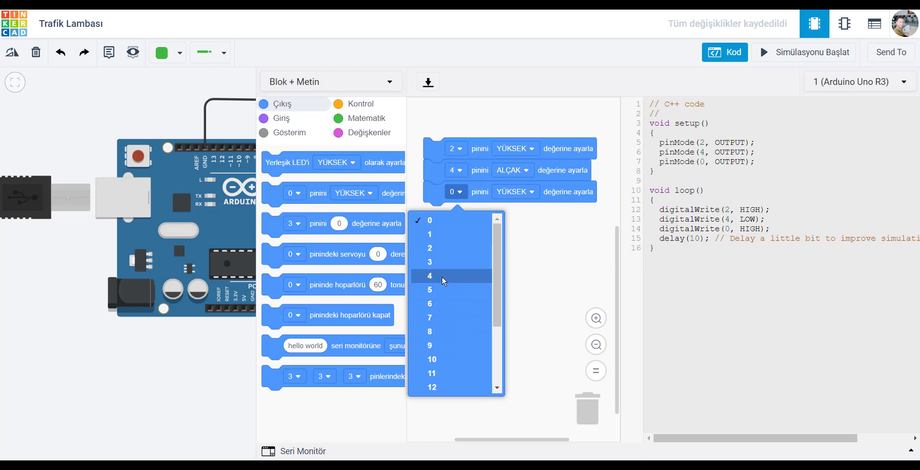
left_click(449, 307)
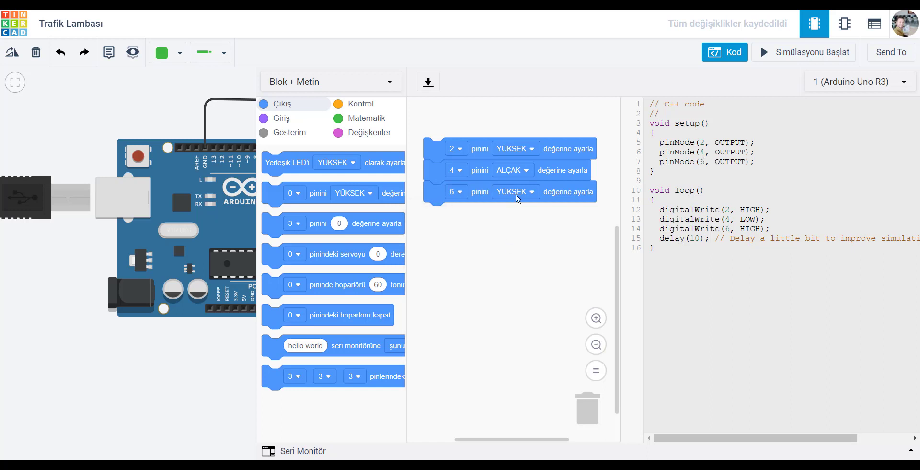
left_click(517, 191)
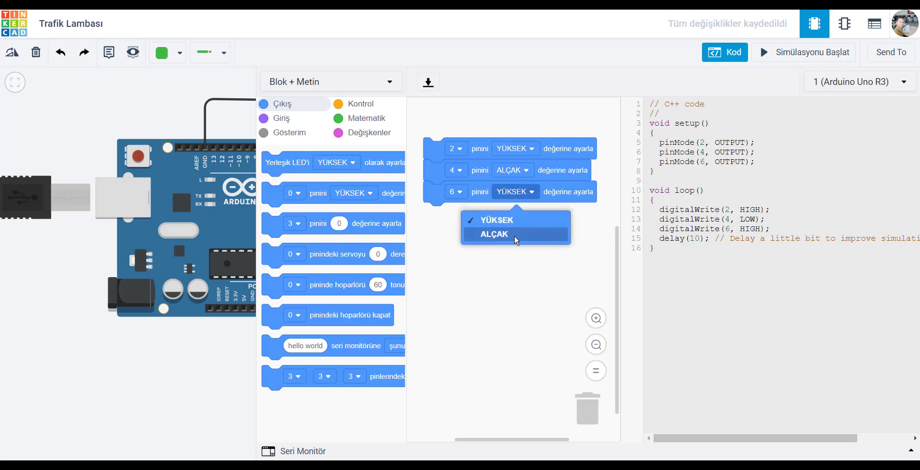
left_click(514, 235)
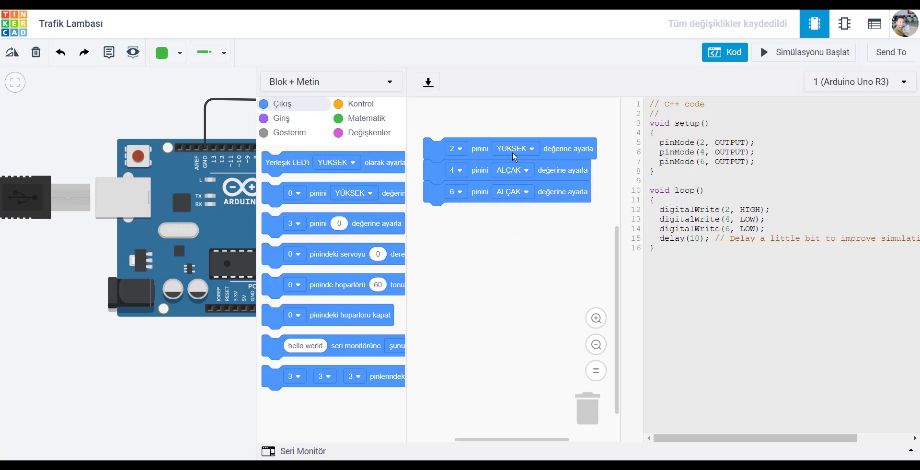
Add a bekle block below the pin 6 block and set its wait to 8 saniye
left_click(354, 104)
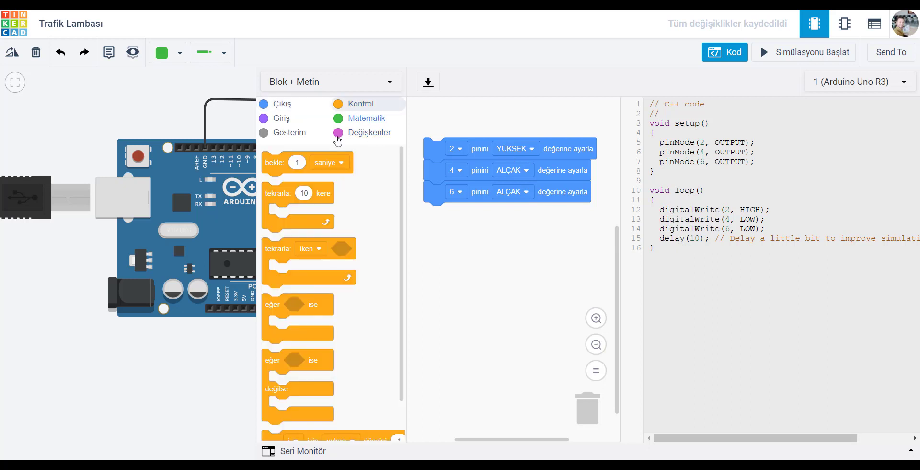
left_click_drag(295, 168, 456, 219)
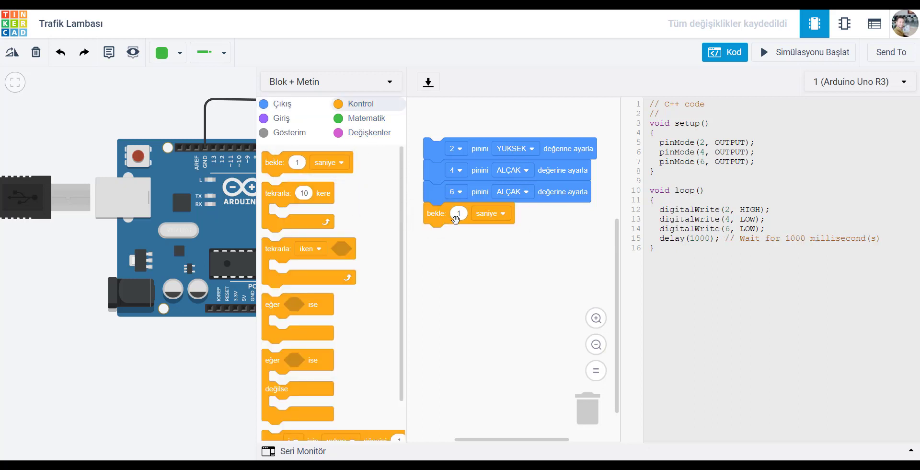
left_click(460, 214)
left_click(549, 256)
Duplicate the whole four-block sequence and attach the copy directly below the 8 saniye bekle block
right_click(478, 146)
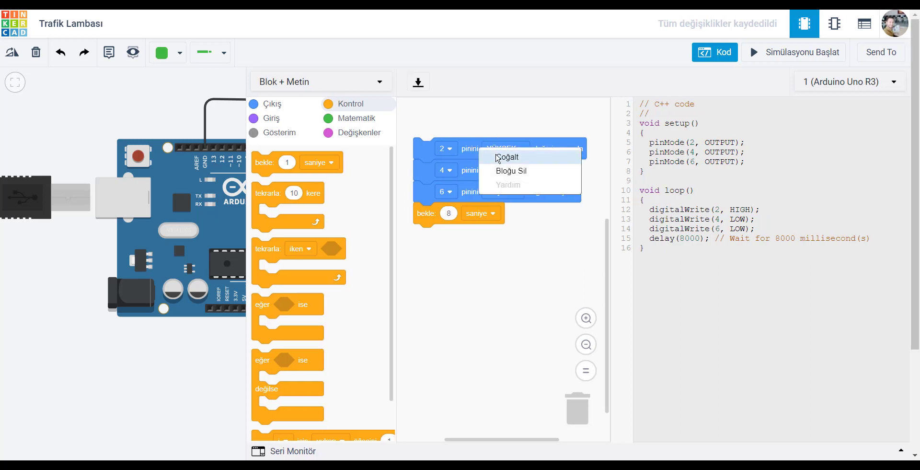
left_click(496, 153)
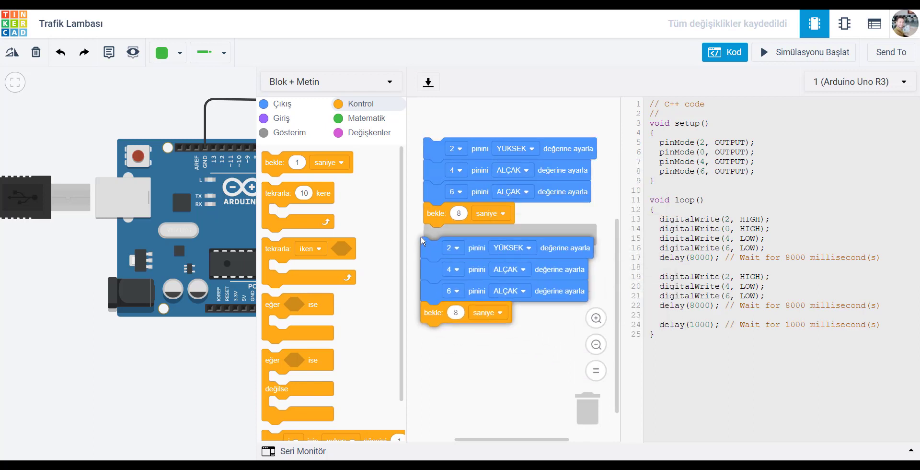
left_click_drag(422, 239, 424, 227)
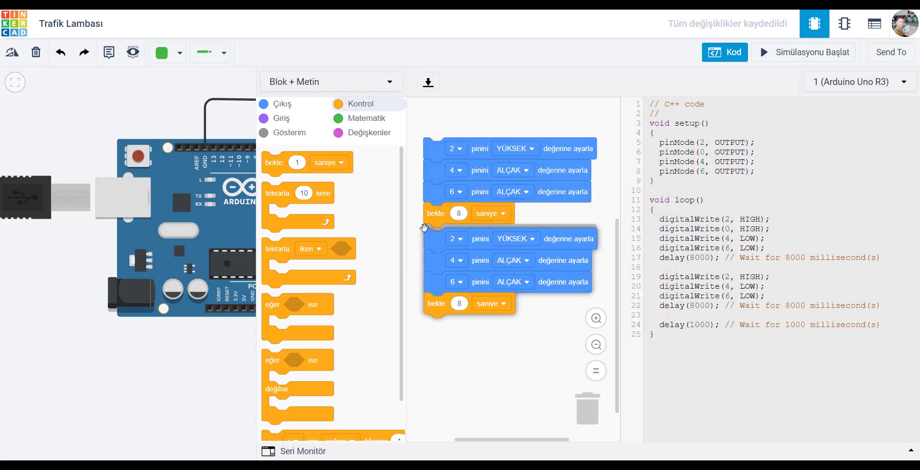
left_click_drag(424, 228, 425, 223)
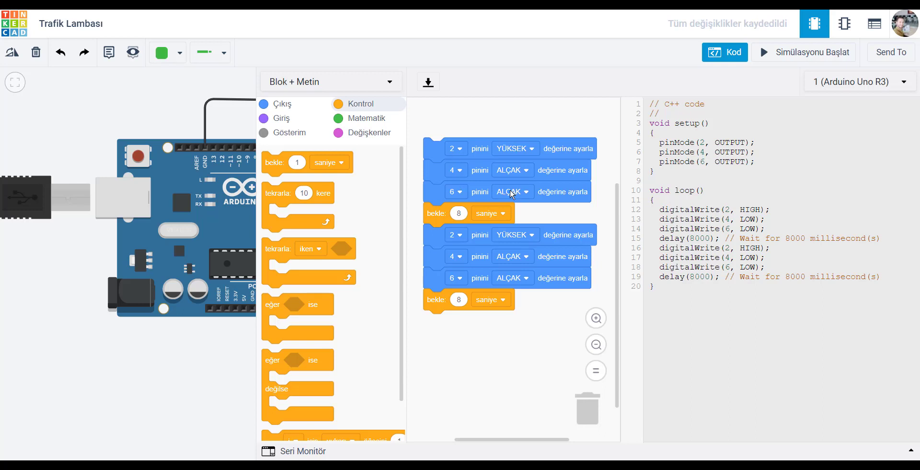
In the second block group, set pin 4 to YÜKSEK and the wait to 2 saniye
left_click(511, 261)
left_click(509, 286)
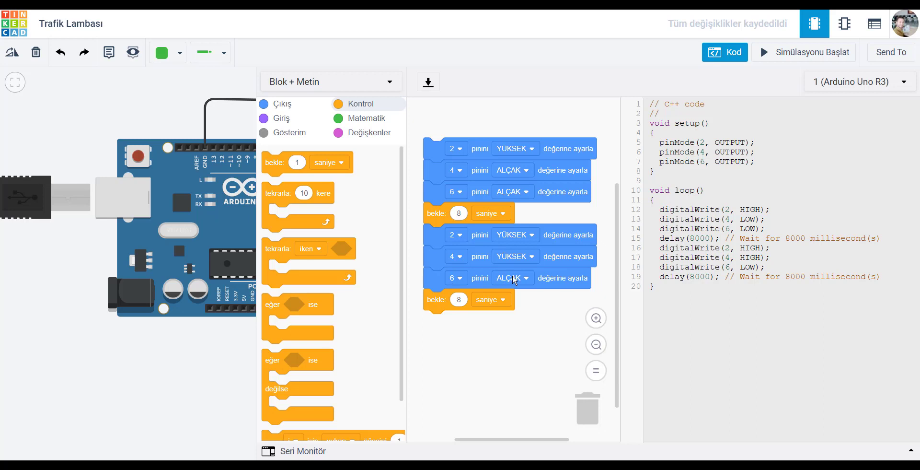
left_click(458, 300)
Duplicate the second block group and attach the copy below its 2 saniye bekle block
right_click(480, 235)
left_click(496, 244)
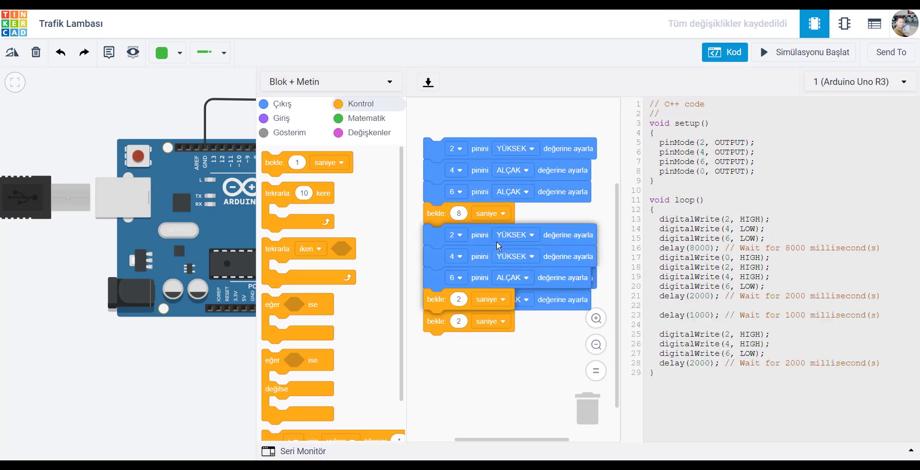
left_click_drag(494, 324, 425, 312)
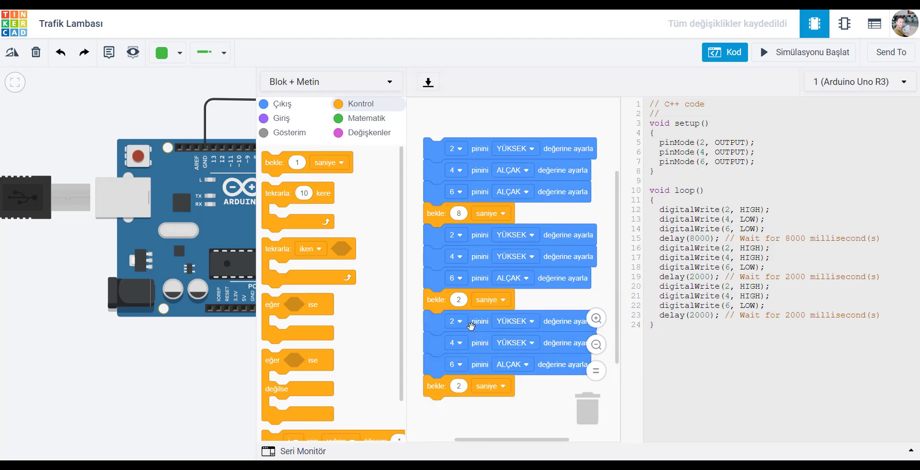
In the third block group, set both pin 2 and pin 4 to ALÇAK
left_click(519, 321)
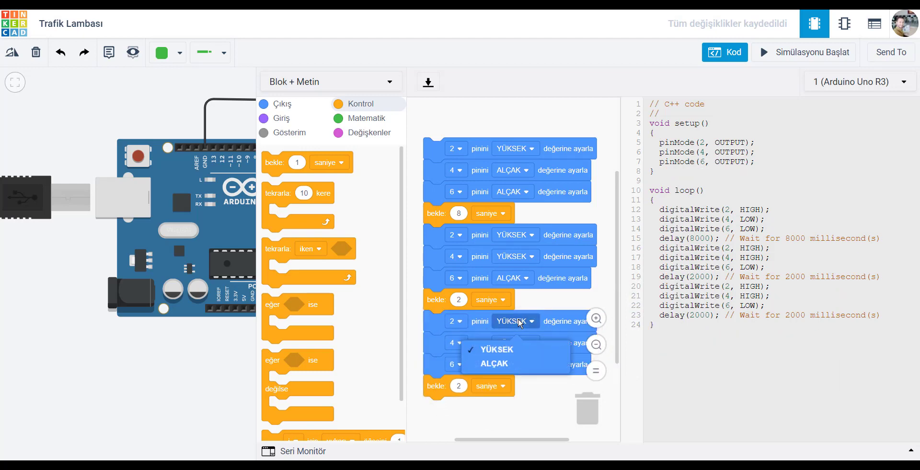
left_click(506, 364)
left_click(514, 343)
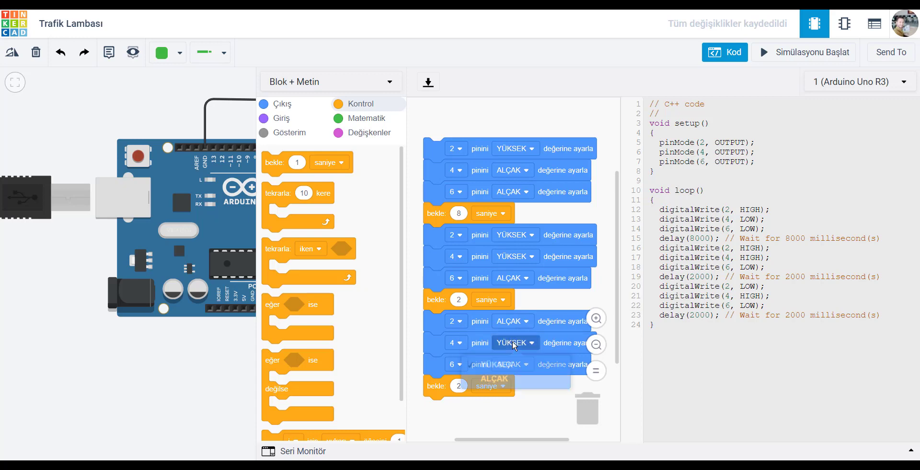
left_click(506, 382)
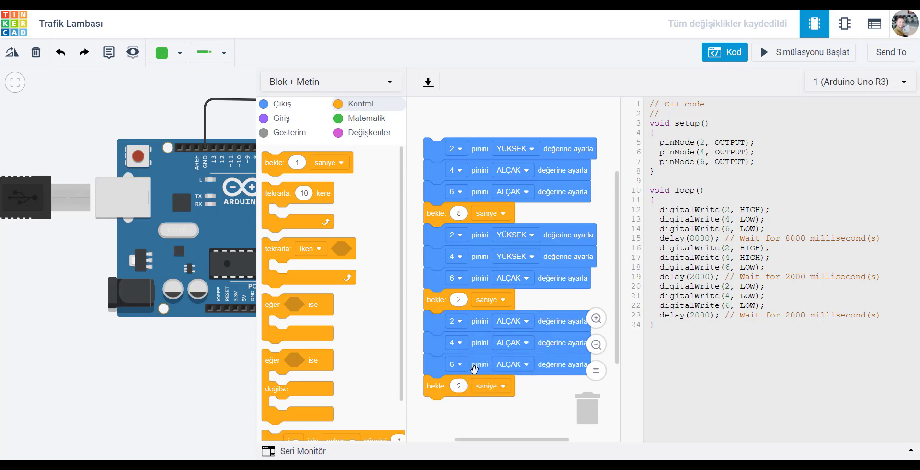
In the third block group, set pin 6 to YÜKSEK and the wait to 5 saniye
left_click(512, 364)
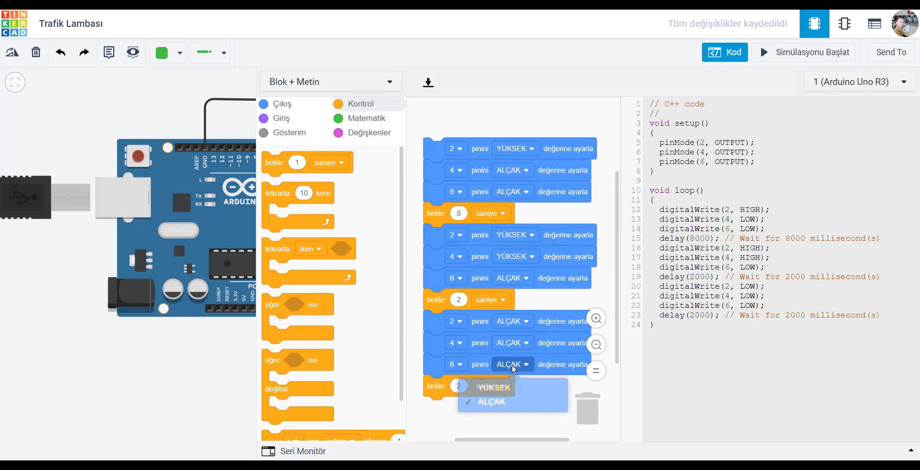
left_click(499, 393)
left_click(459, 386)
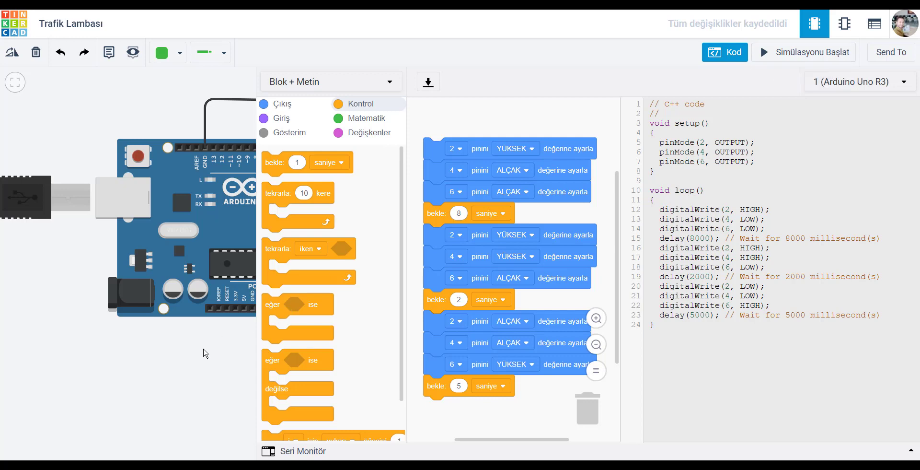
Close the code editor to show the full circuit and start the simulation
left_click(172, 376)
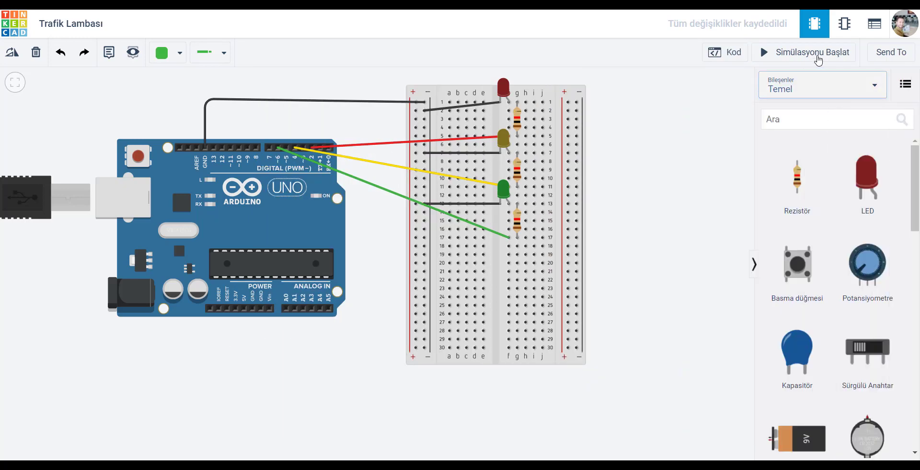
left_click(805, 51)
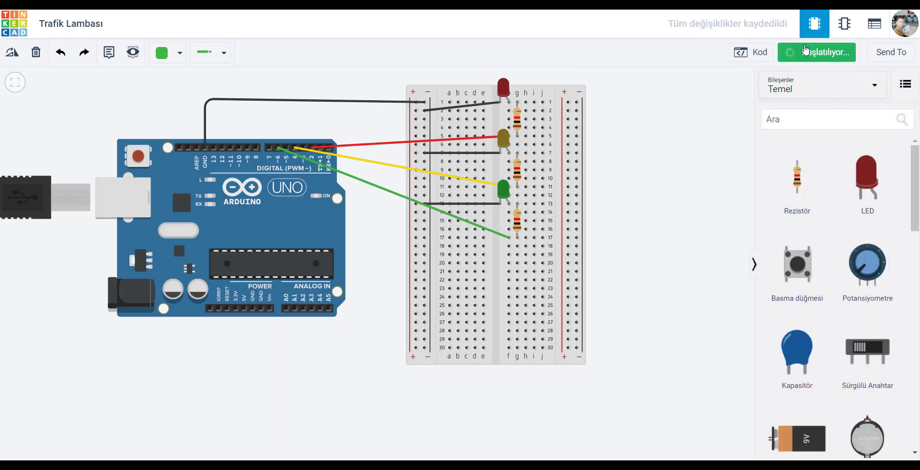